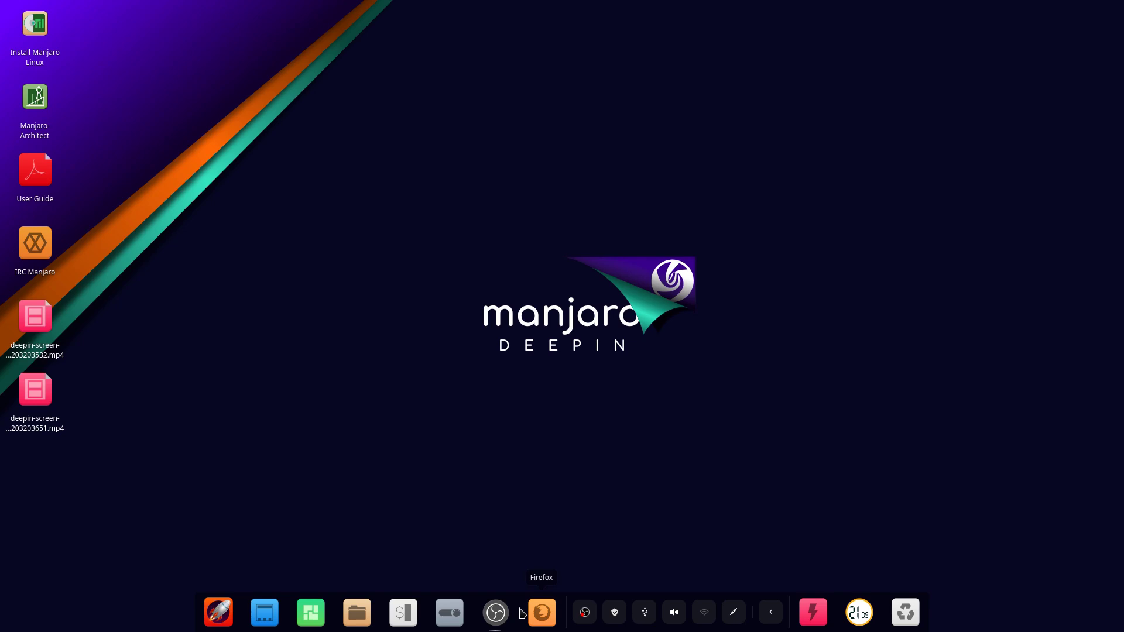
# Switch the dock to Efficient Mode from its right-click Mode menu.
pyautogui.rightClick(520, 613)
pyautogui.moveTo(581, 547)
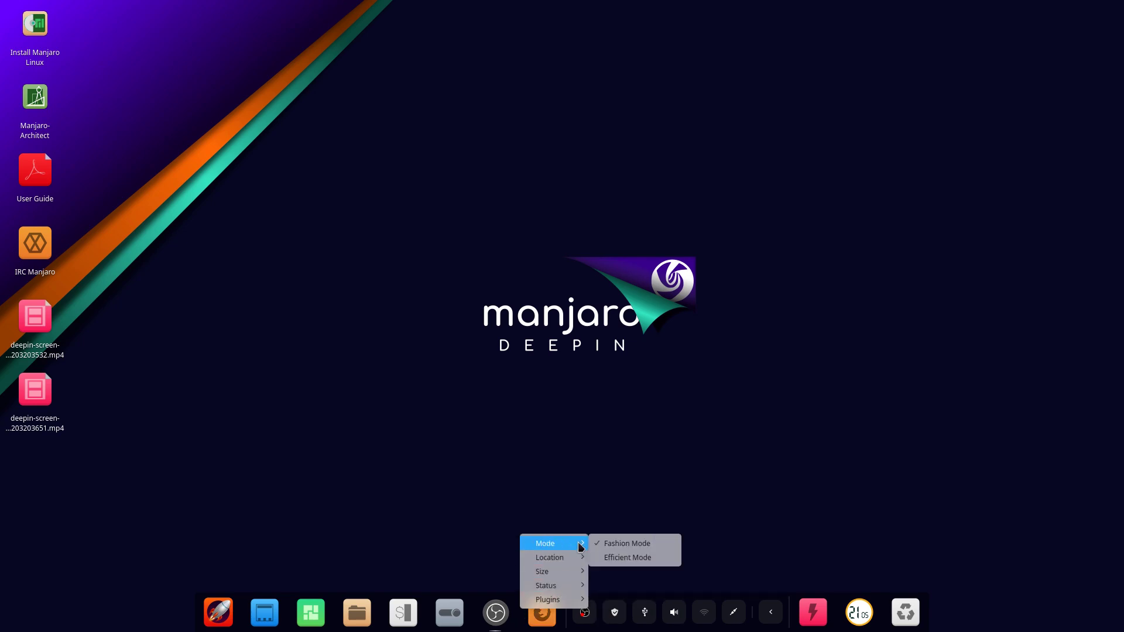
pyautogui.click(648, 558)
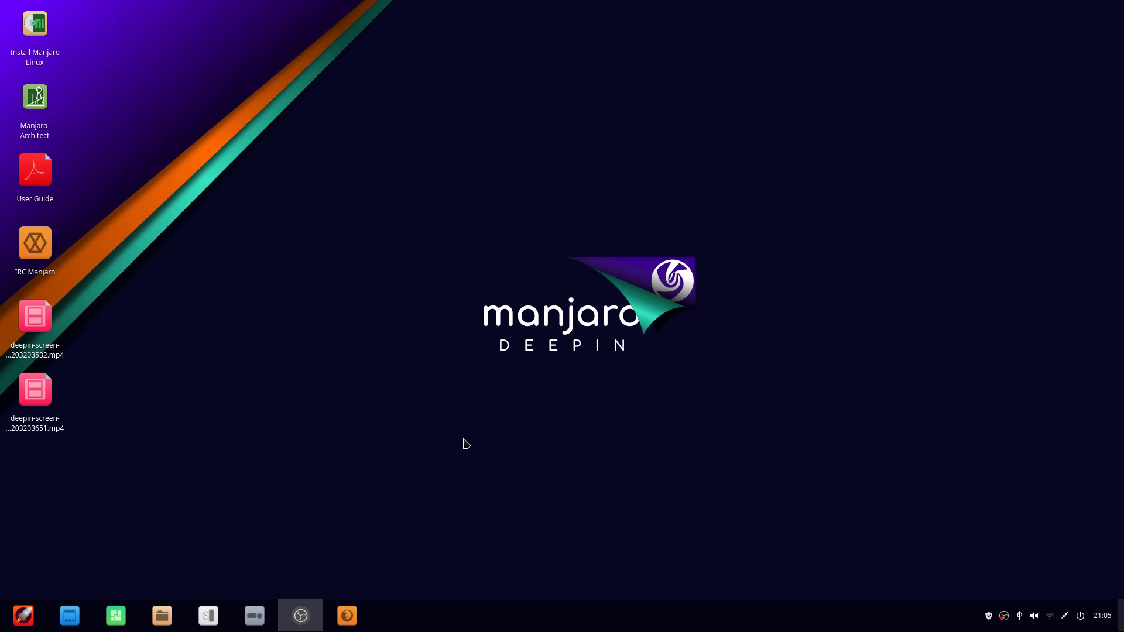
# Open the full-screen app launcher and close it again.
pyautogui.moveTo(1095, 630)
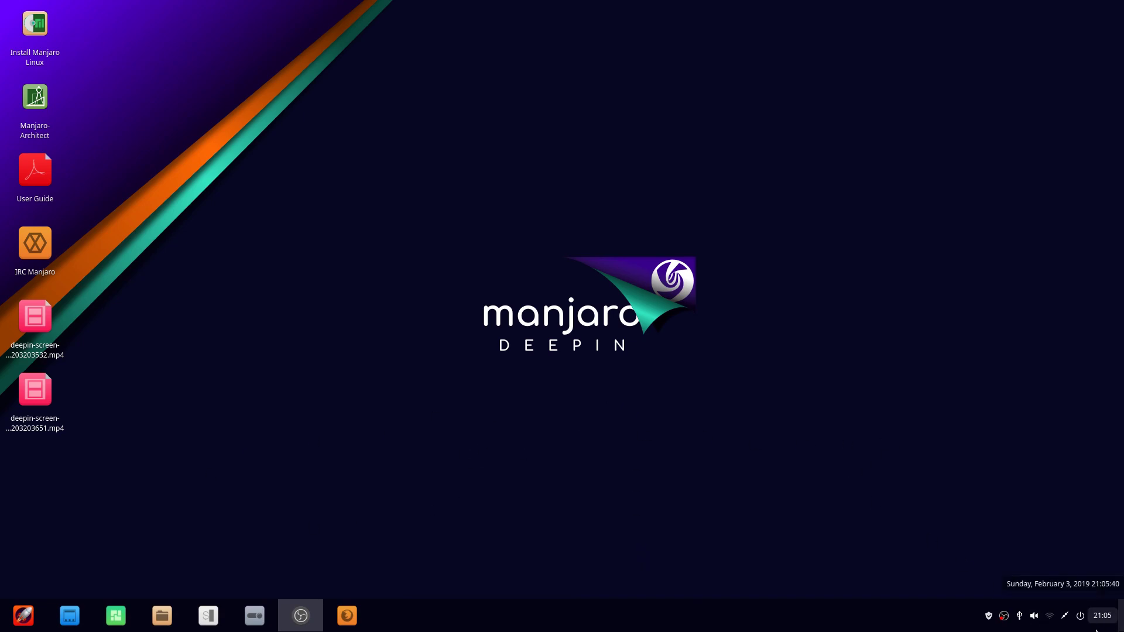
pyautogui.click(15, 627)
pyautogui.click(376, 349)
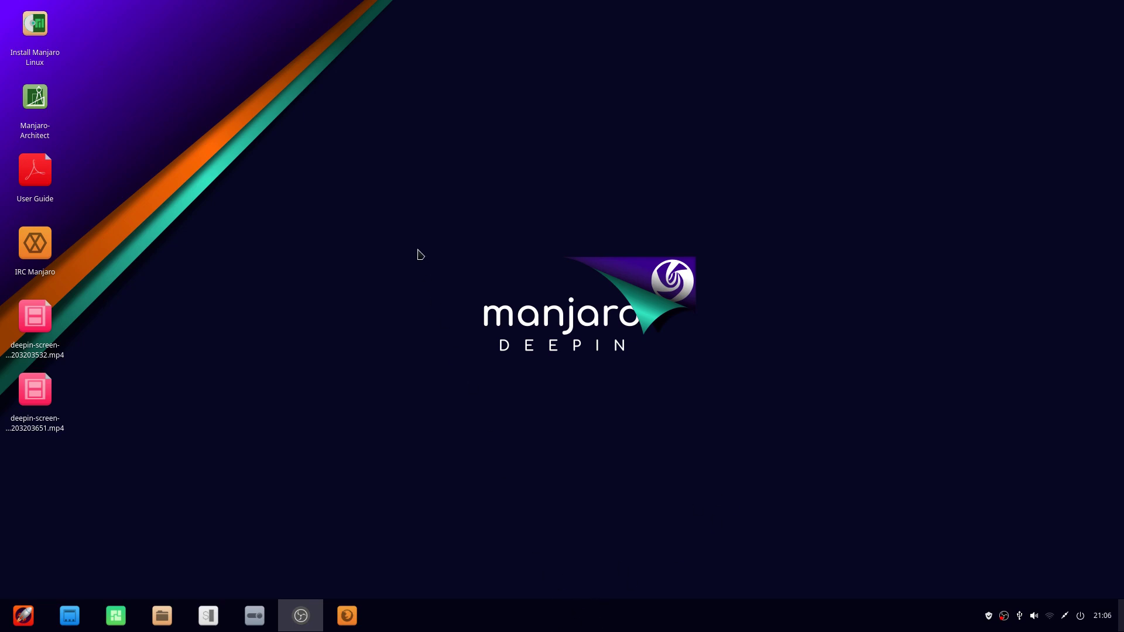
pyautogui.click(16, 619)
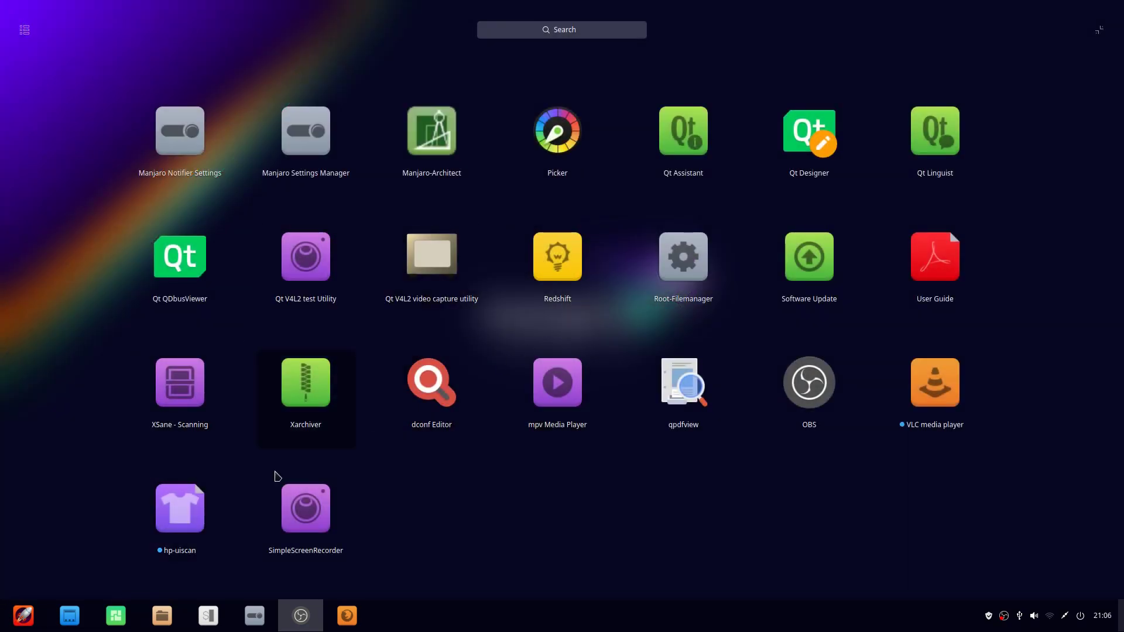
pyautogui.click(25, 618)
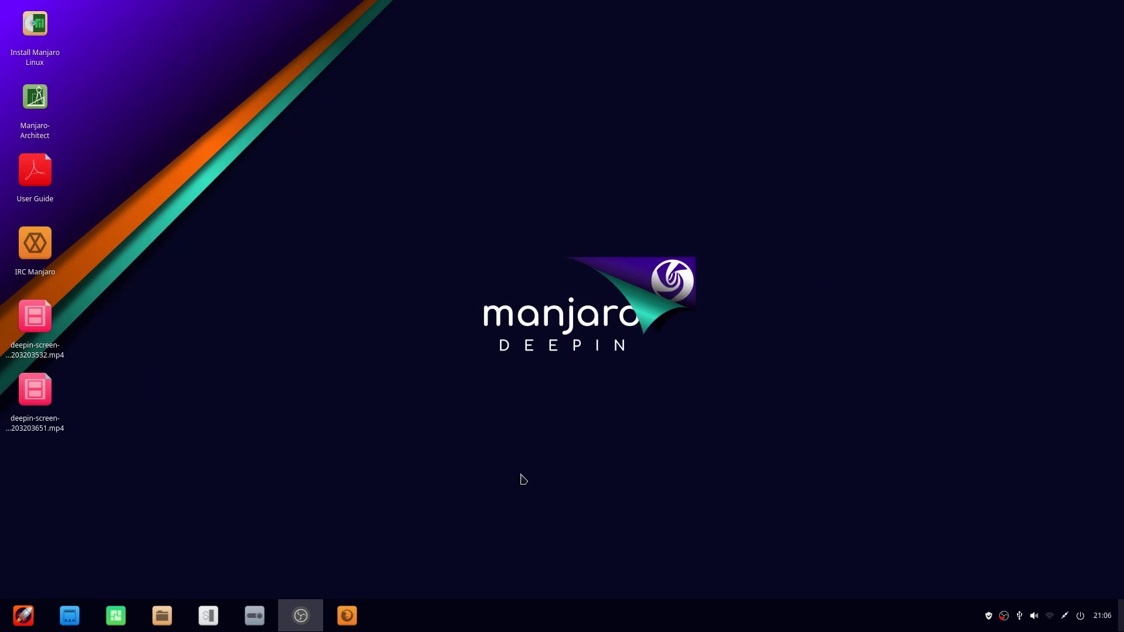
pyautogui.rightClick(437, 617)
pyautogui.moveTo(486, 551)
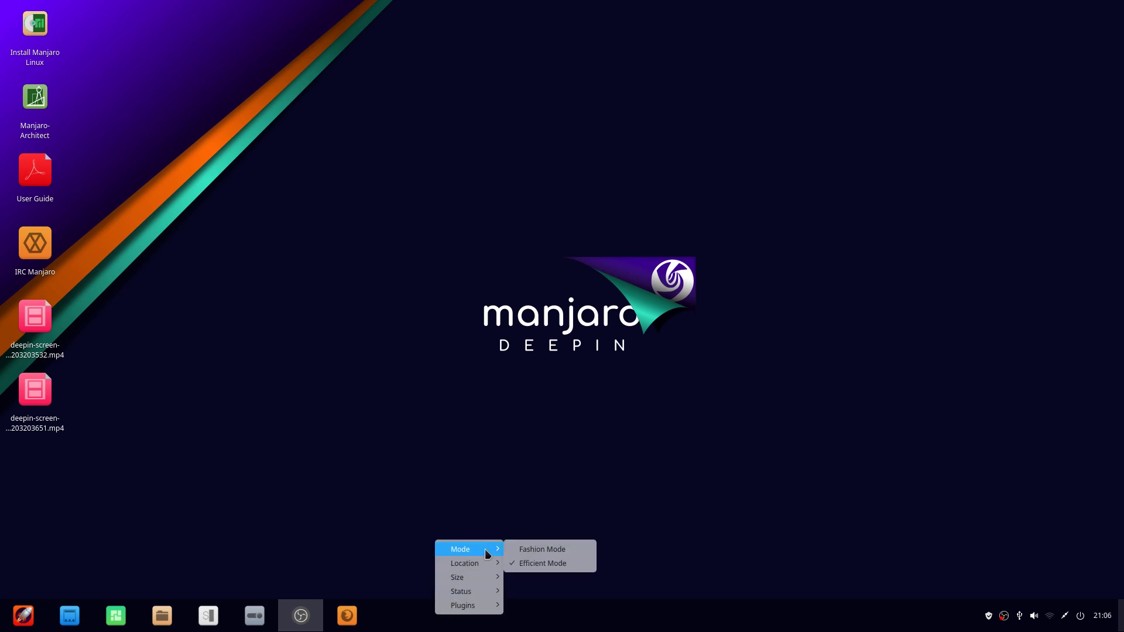
pyautogui.click(527, 554)
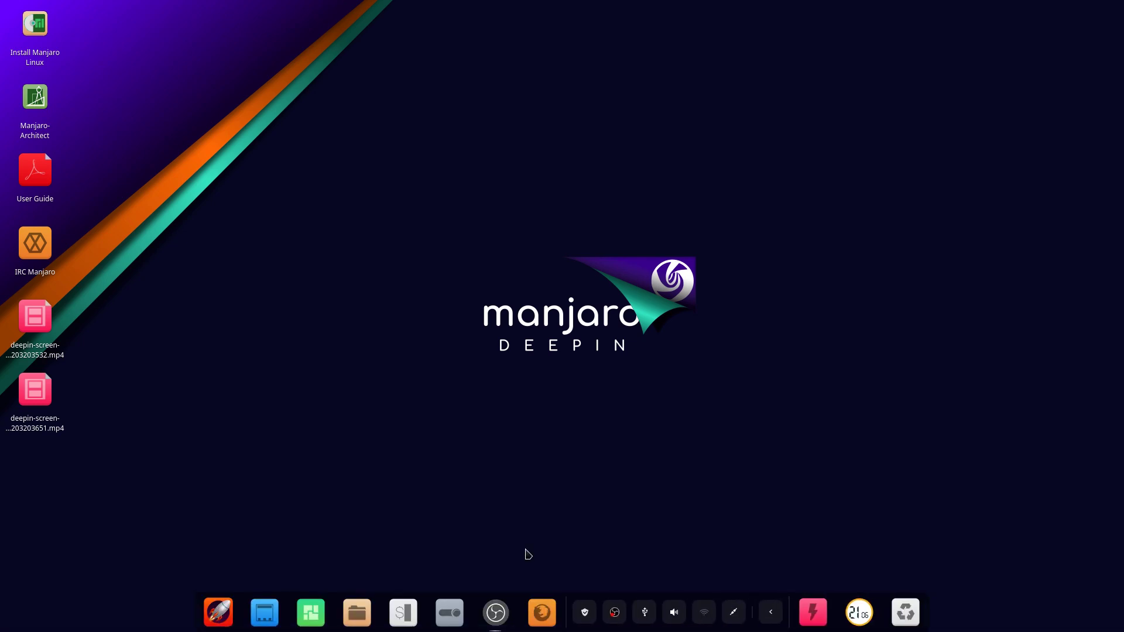
pyautogui.rightClick(475, 618)
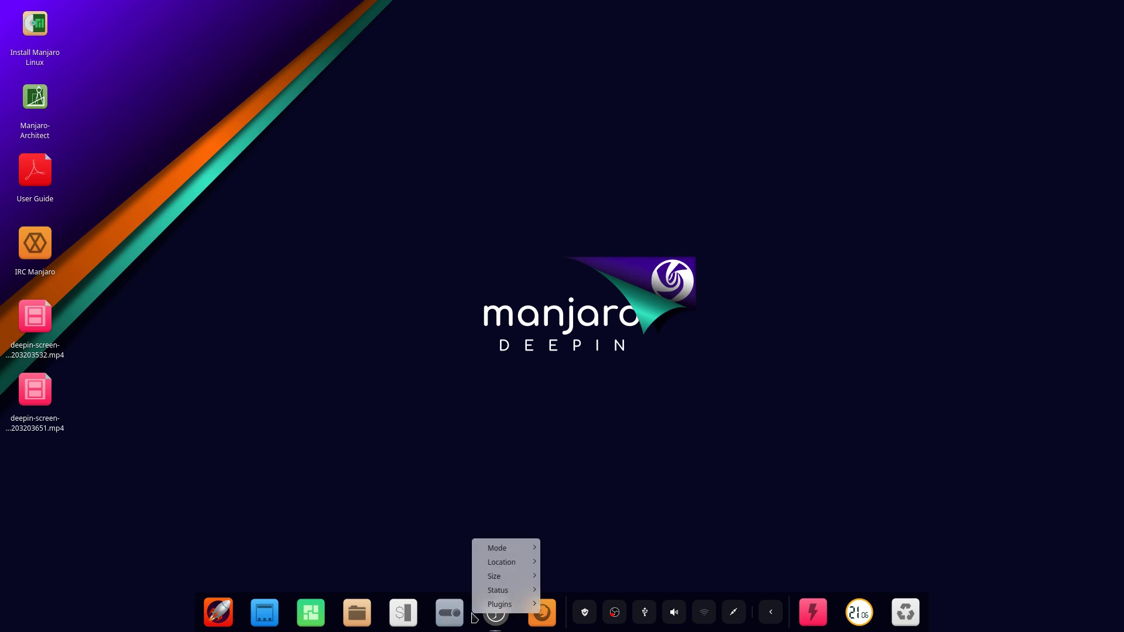
pyautogui.moveTo(514, 549)
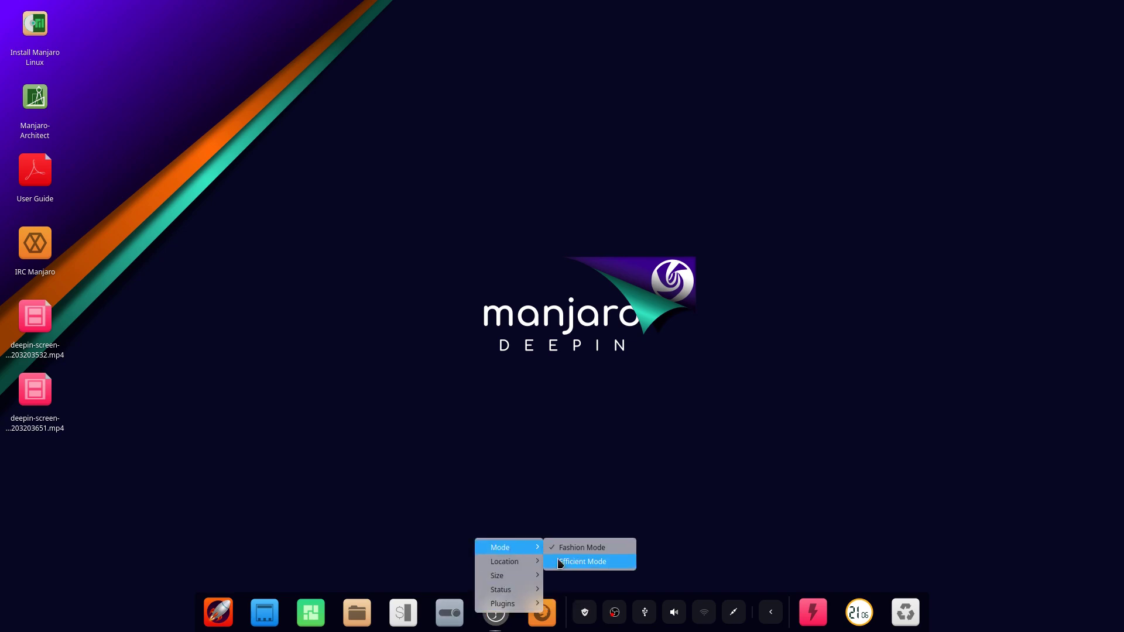
pyautogui.click(553, 562)
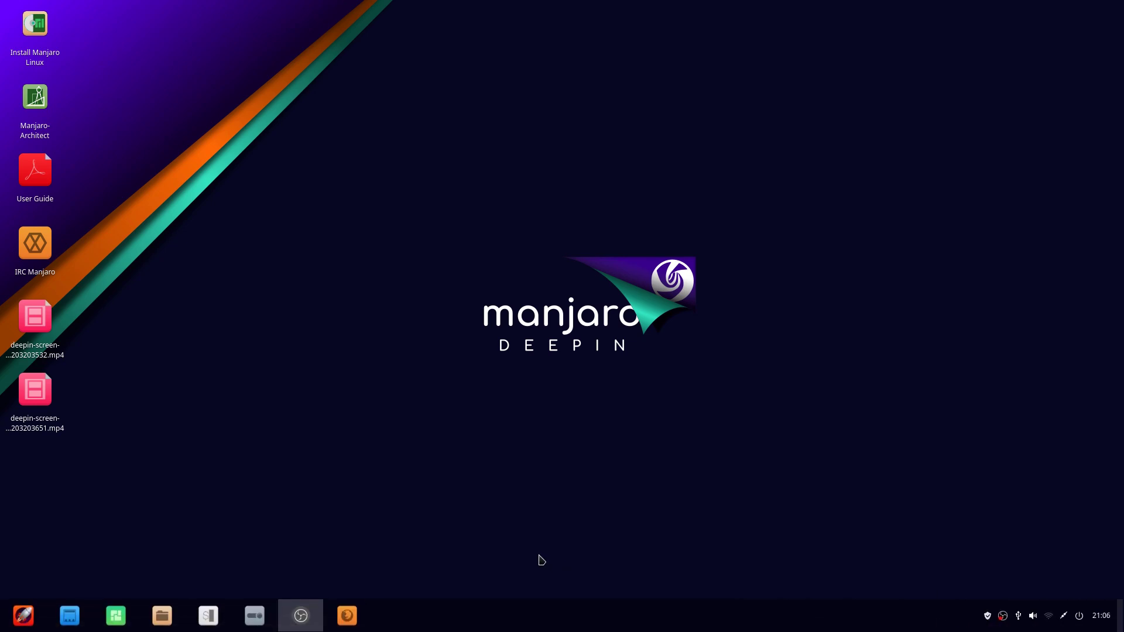
pyautogui.click(23, 616)
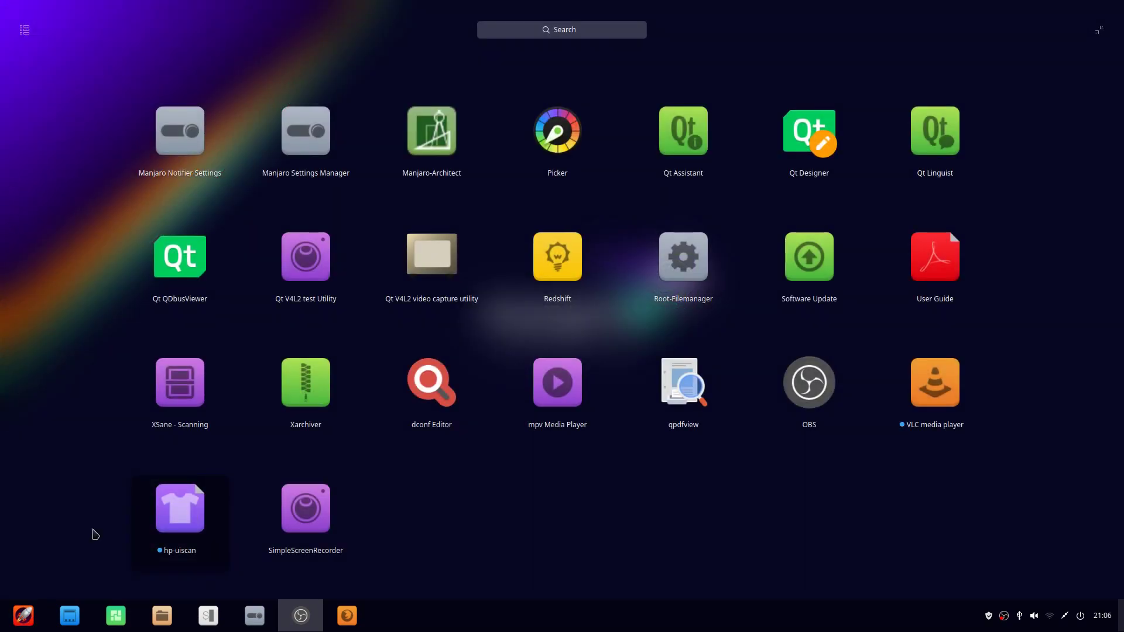
pyautogui.scroll(1, 515, 283)
pyautogui.scroll(5, 516, 282)
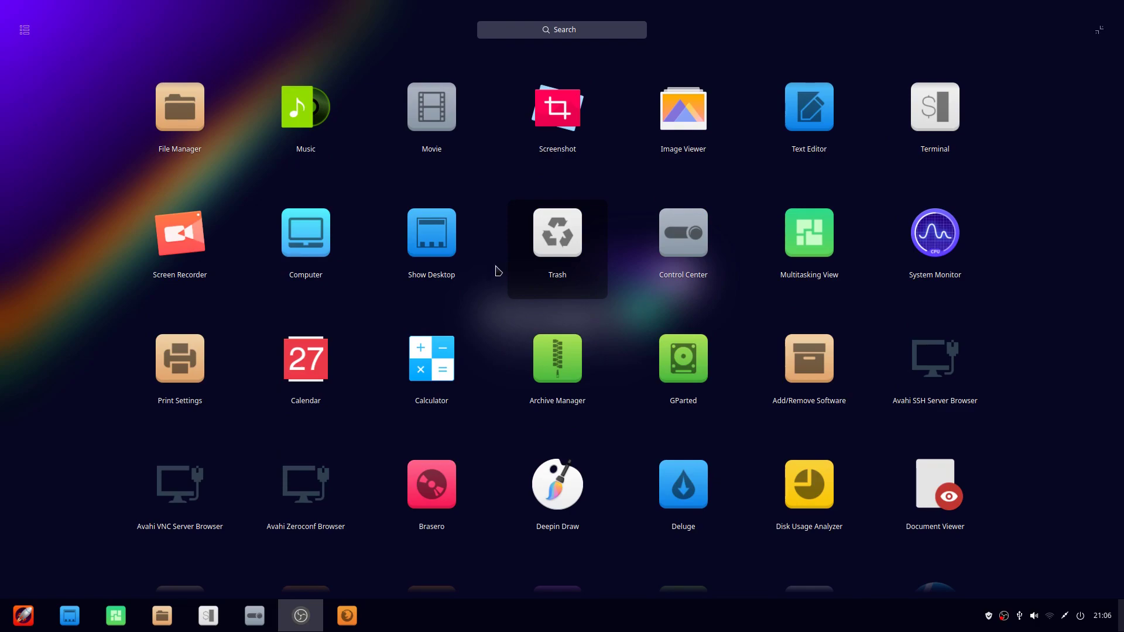
pyautogui.scroll(-1, 507, 274)
pyautogui.scroll(1, 506, 274)
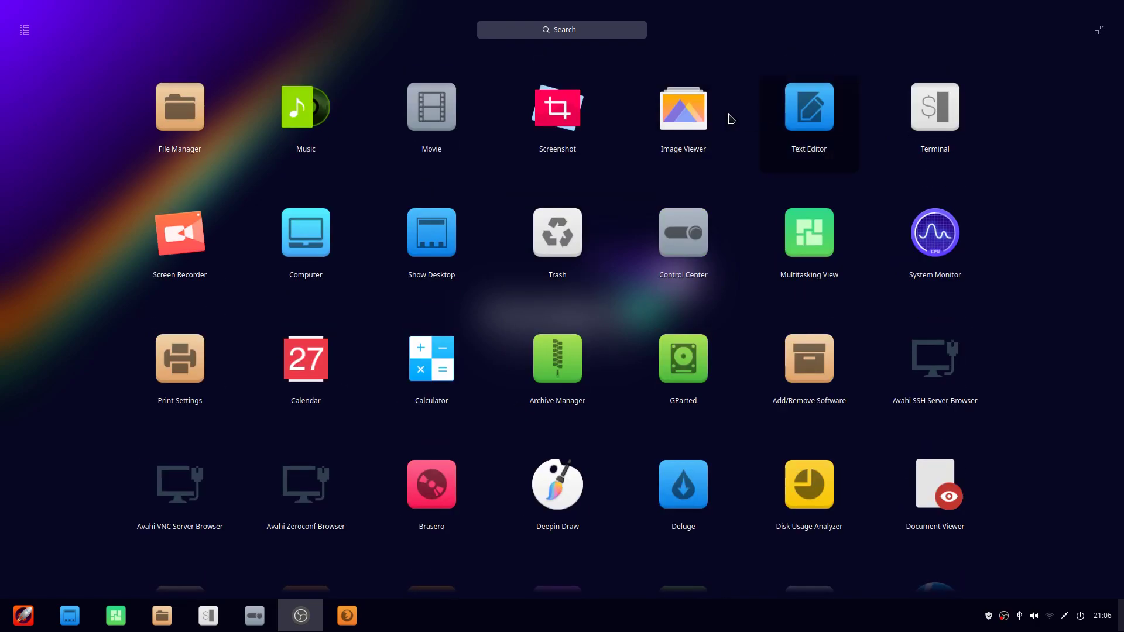
pyautogui.scroll(-1, 478, 295)
pyautogui.scroll(-7, 477, 294)
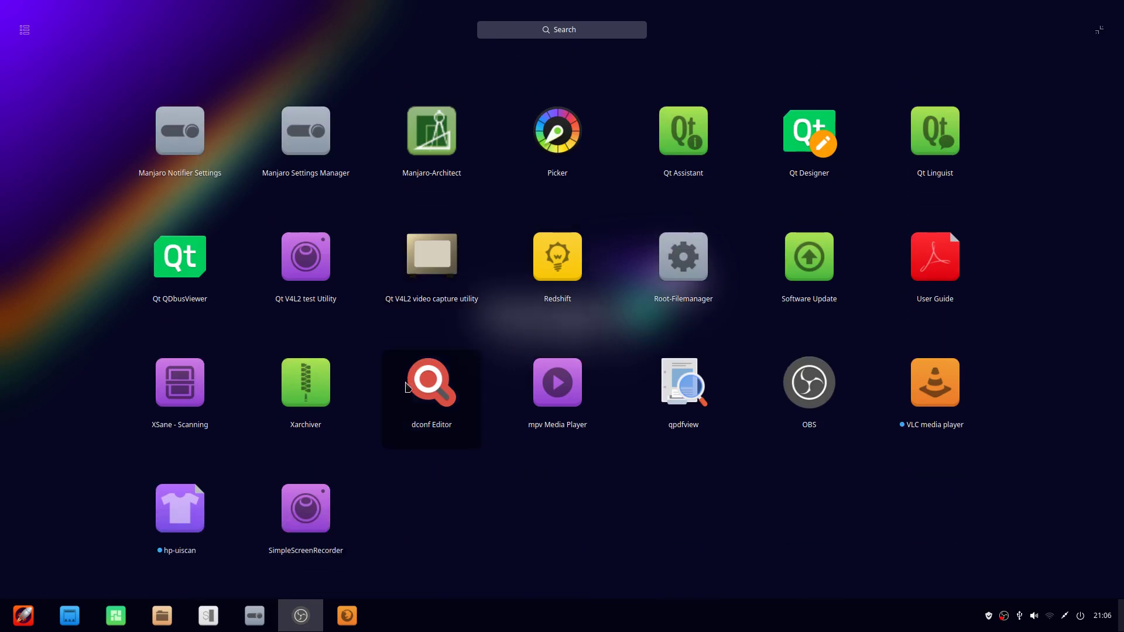
pyautogui.scroll(6, 421, 387)
pyautogui.click(7, 621)
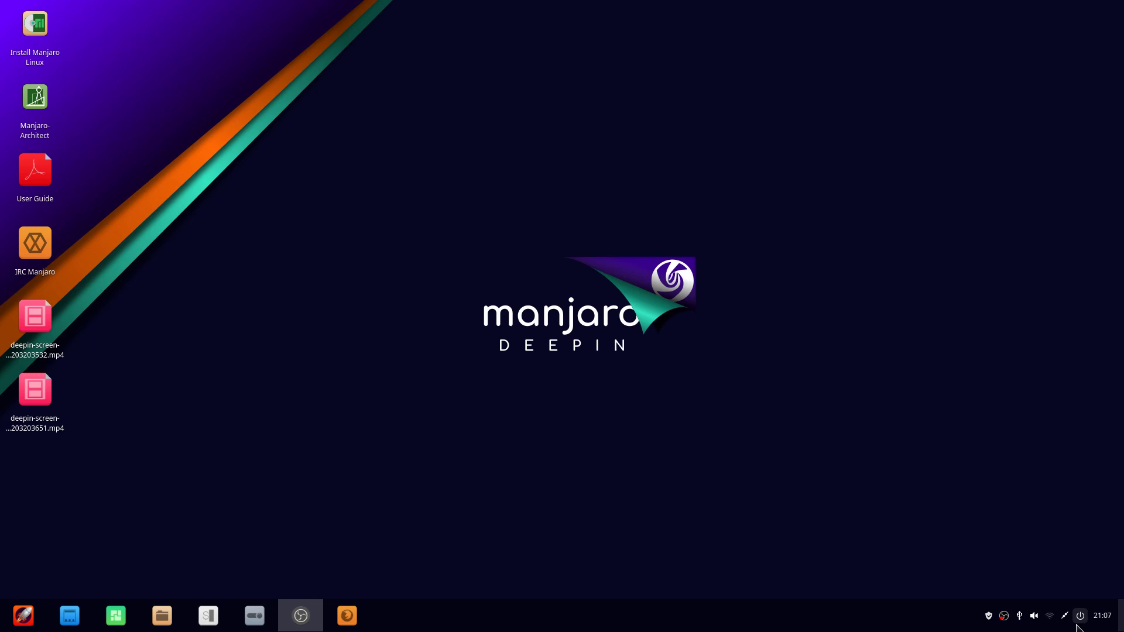
pyautogui.click(1050, 617)
pyautogui.click(1023, 622)
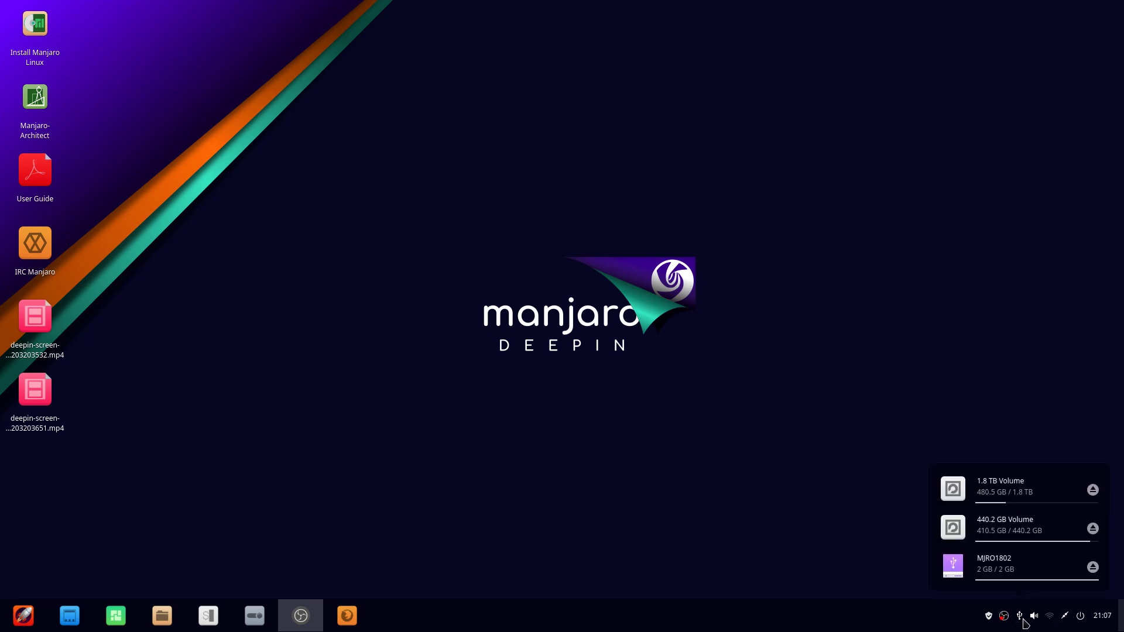
pyautogui.click(987, 617)
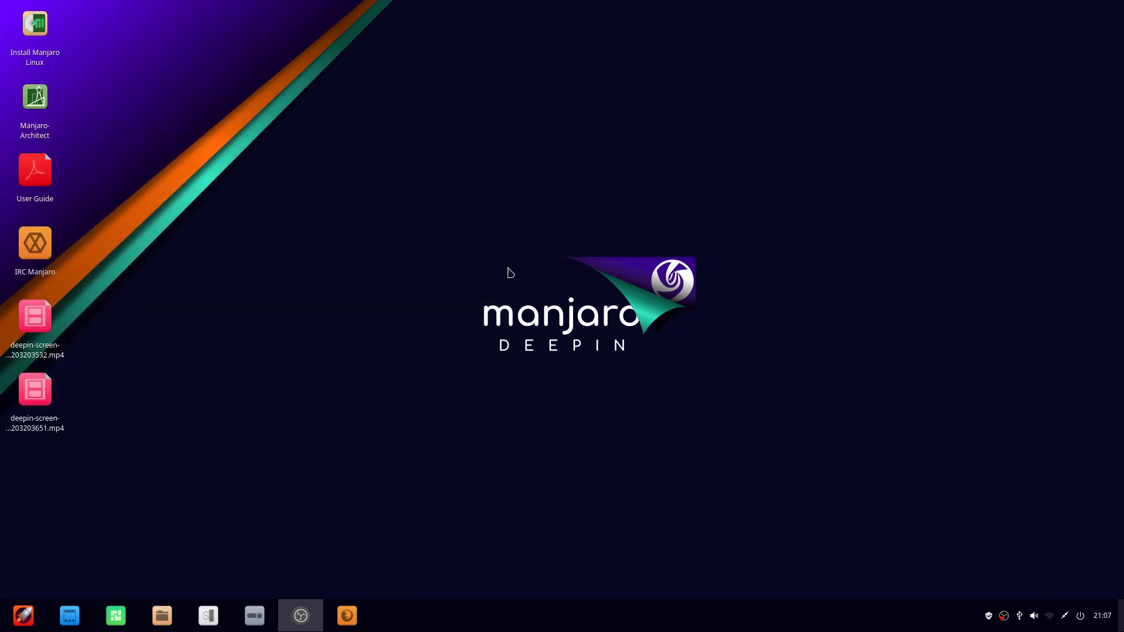
pyautogui.rightClick(315, 154)
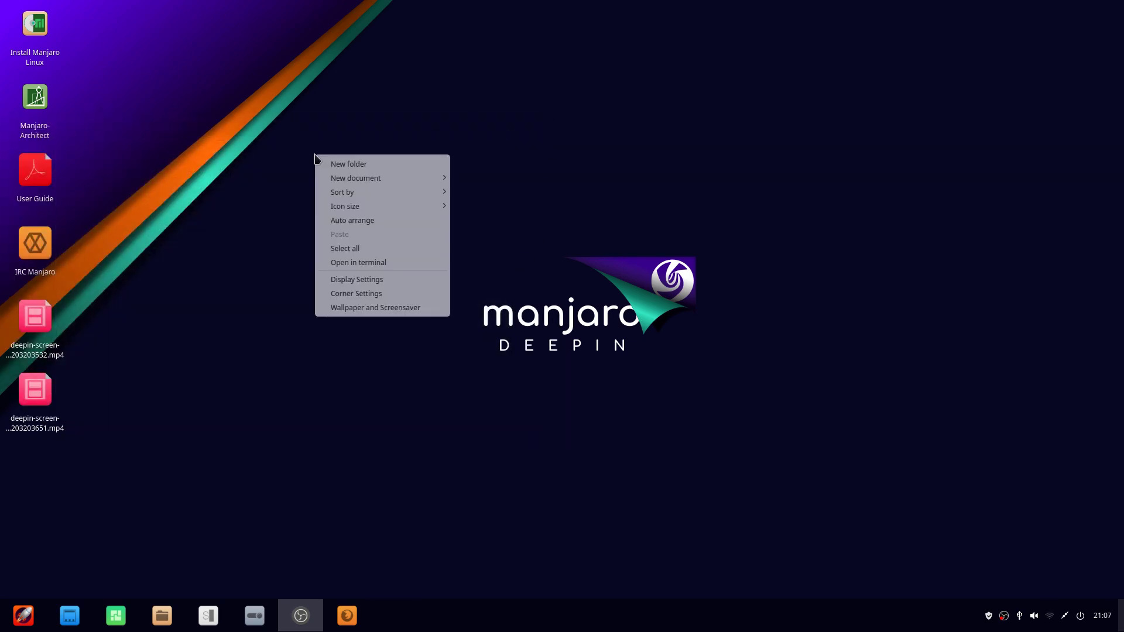
pyautogui.click(434, 280)
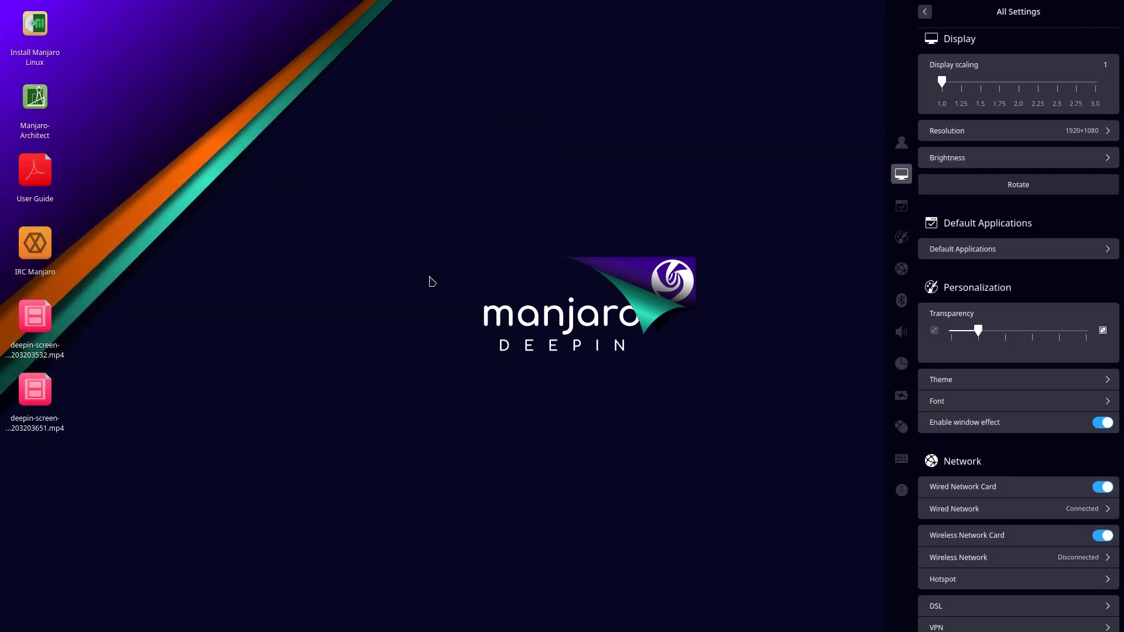
pyautogui.scroll(2, 1074, 242)
pyautogui.scroll(-3, 1074, 243)
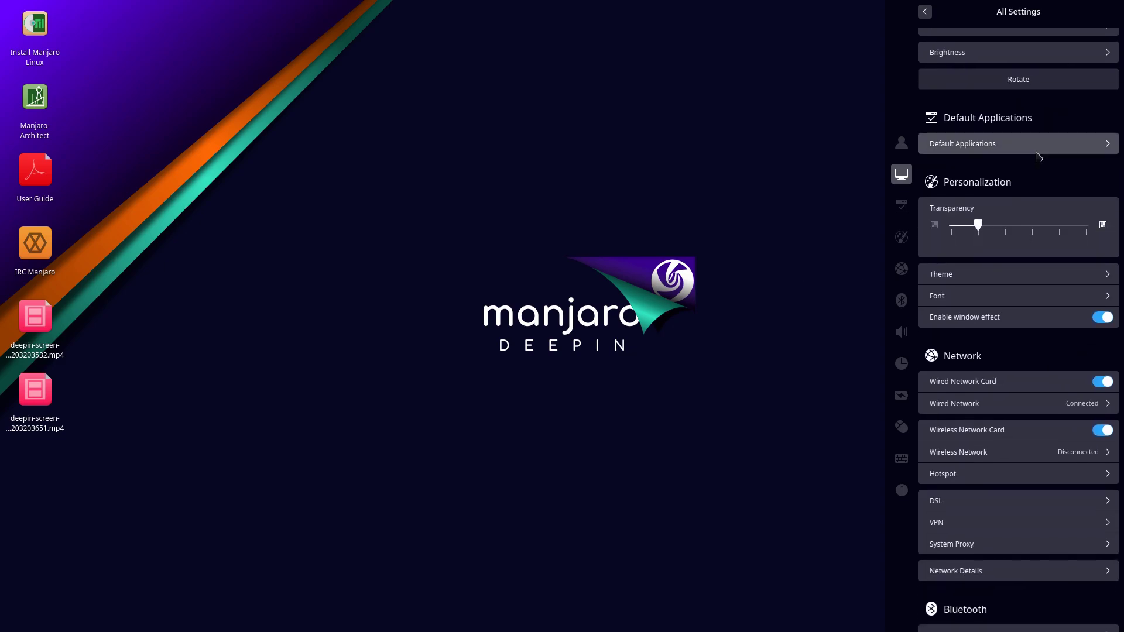
pyautogui.scroll(-8, 1001, 310)
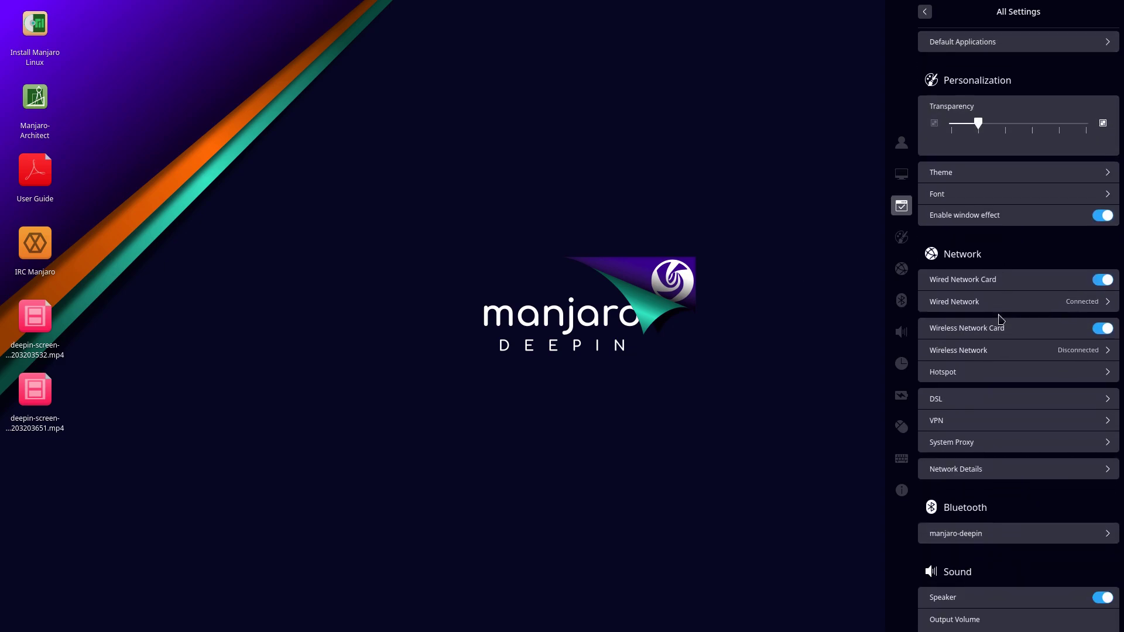
pyautogui.scroll(-11, 1001, 319)
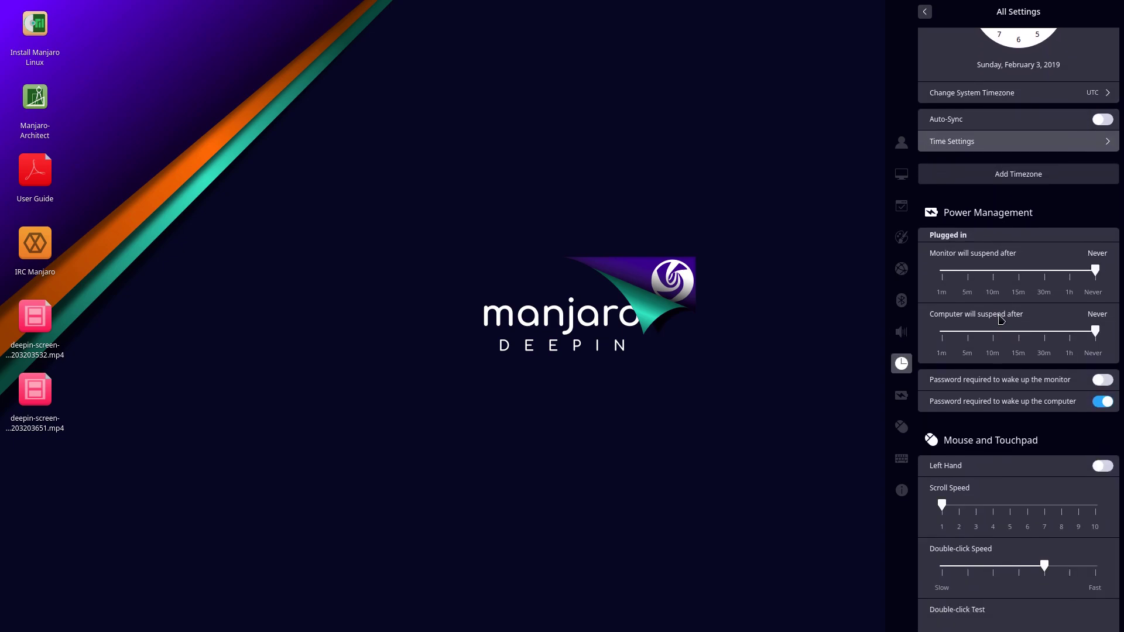
pyautogui.scroll(5, 1000, 319)
pyautogui.scroll(18, 1000, 319)
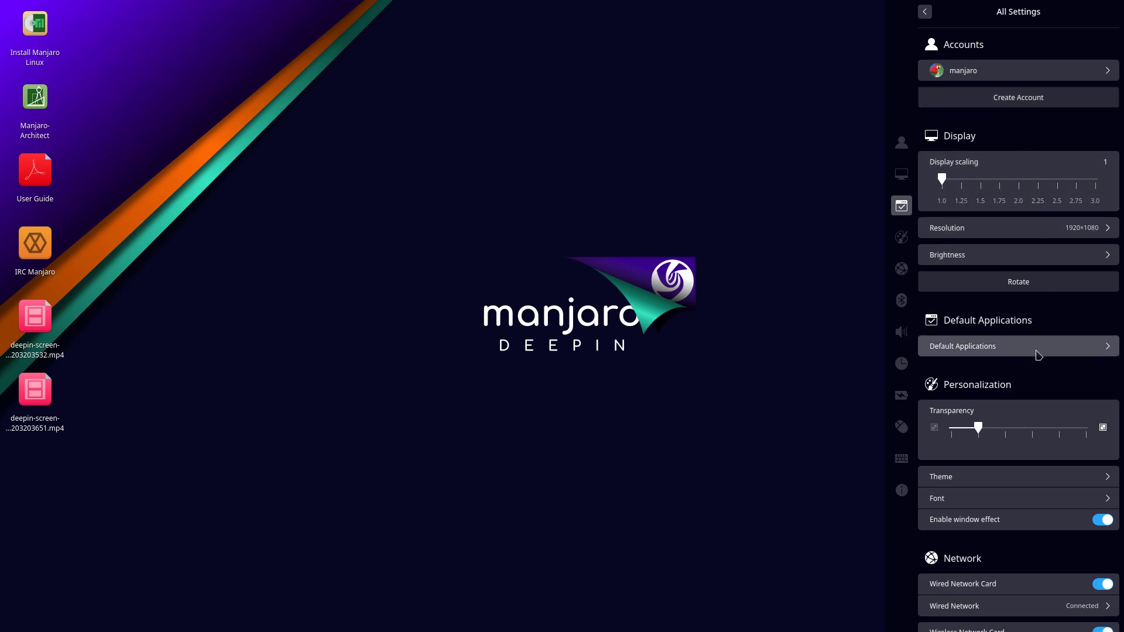
pyautogui.scroll(-8, 1038, 354)
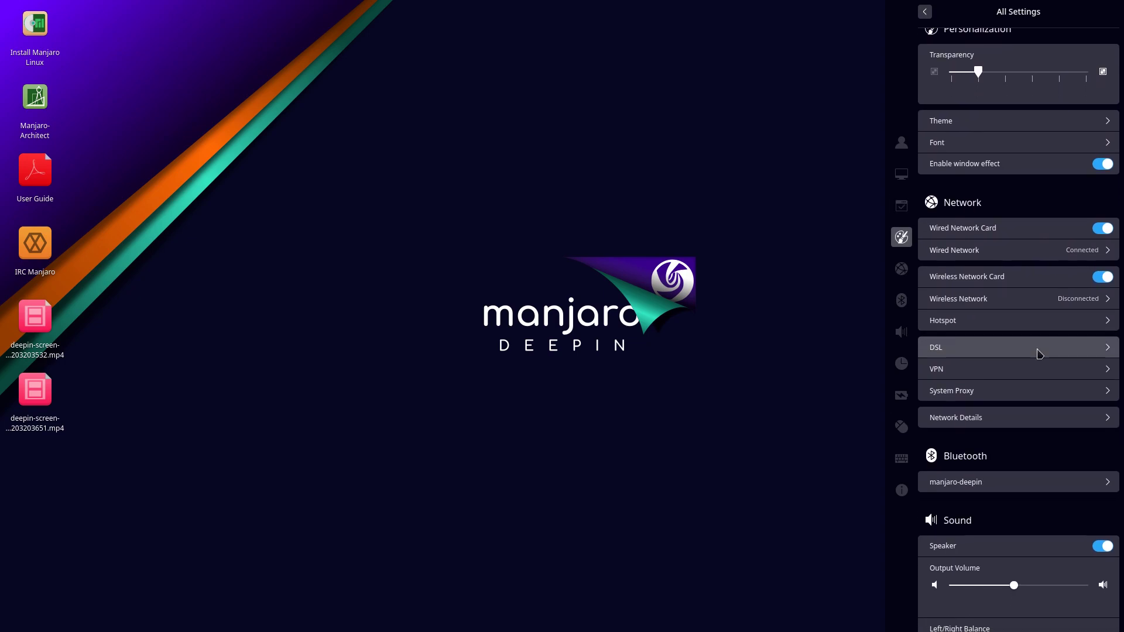
pyautogui.scroll(4, 1038, 353)
pyautogui.scroll(-5, 1038, 353)
pyautogui.scroll(7, 1037, 352)
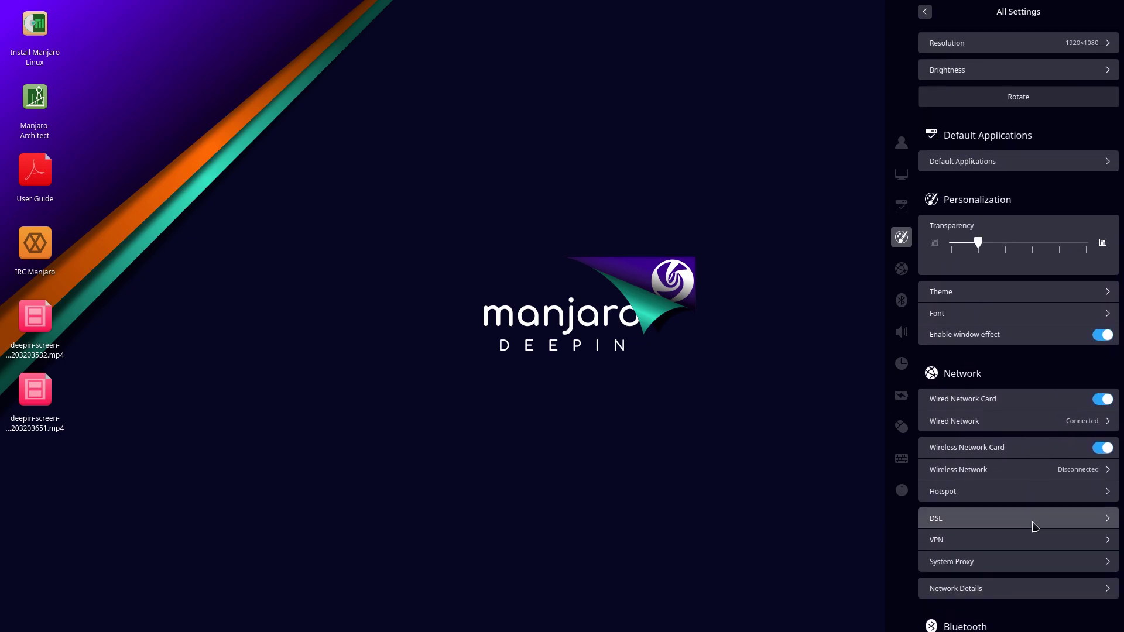
pyautogui.click(776, 265)
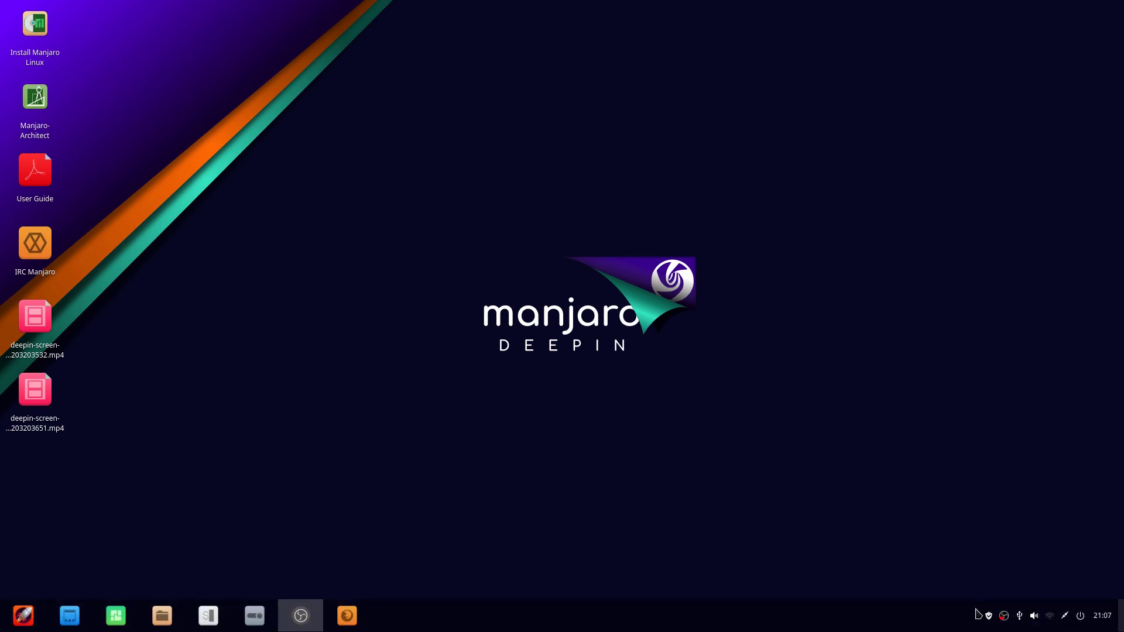
# Open the Theme page of Control Center from the desktop's display settings.
pyautogui.rightClick(921, 300)
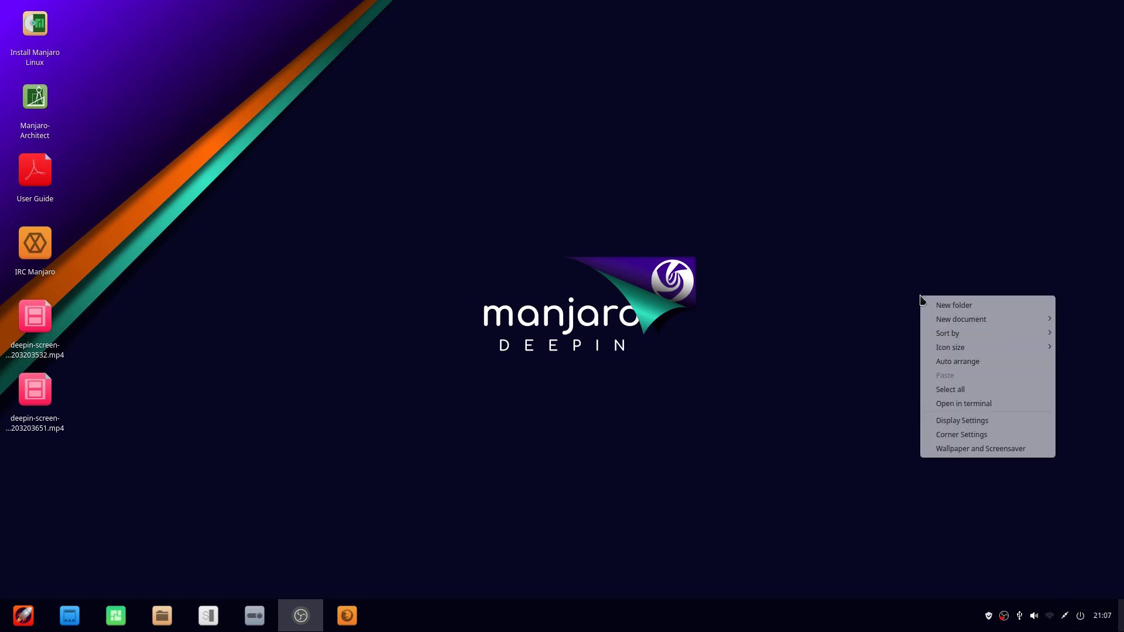
pyautogui.rightClick(838, 259)
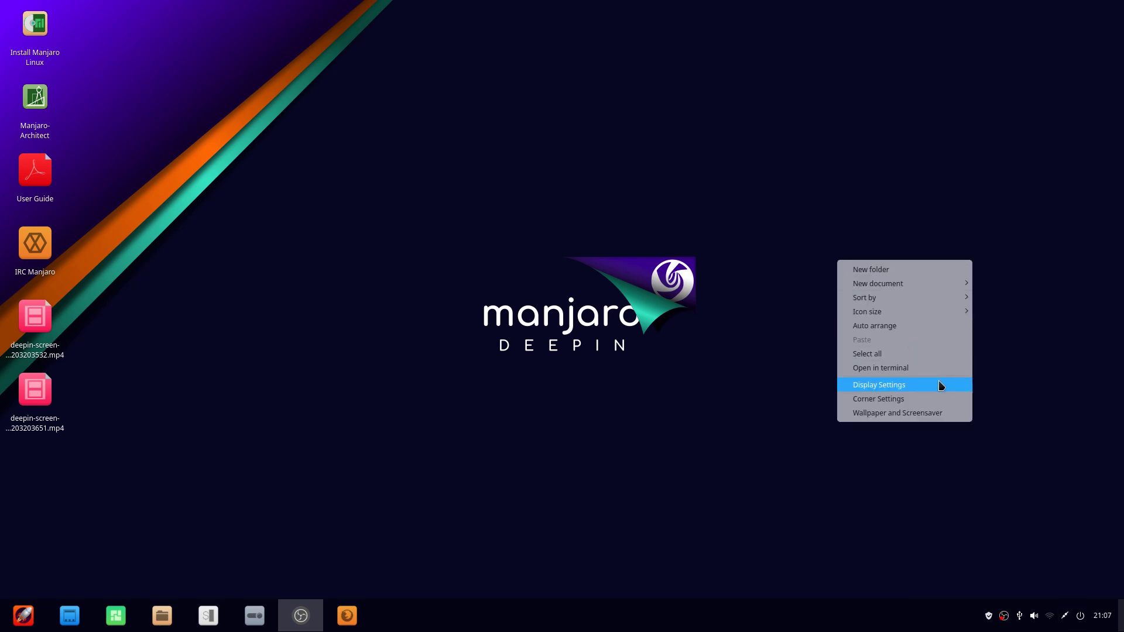
pyautogui.click(884, 384)
pyautogui.scroll(-4, 1075, 170)
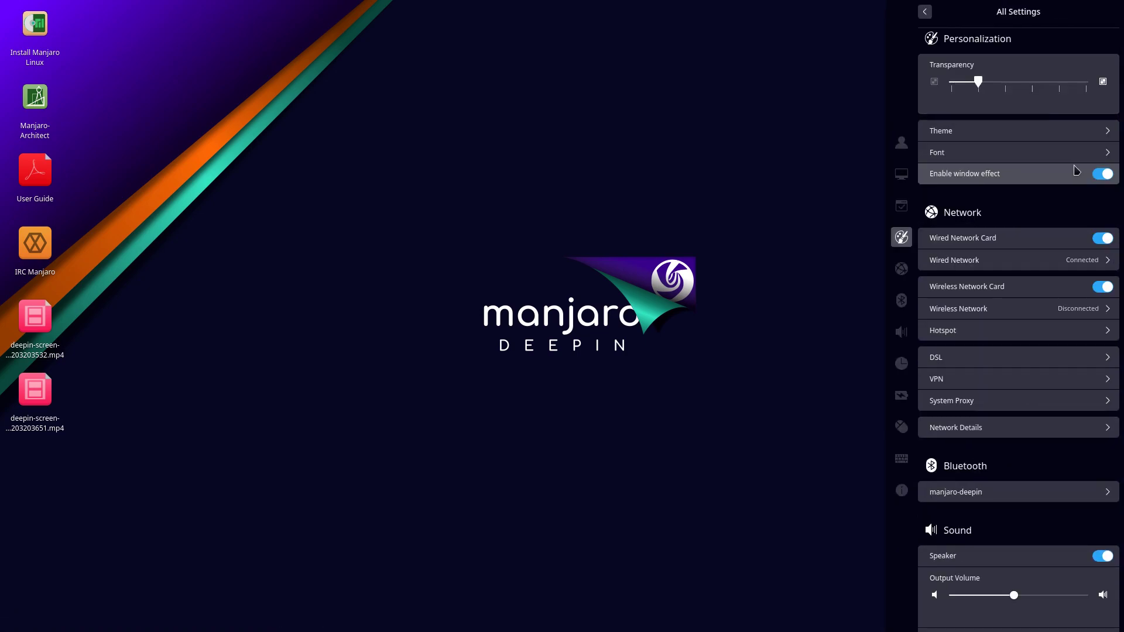
pyautogui.click(1093, 136)
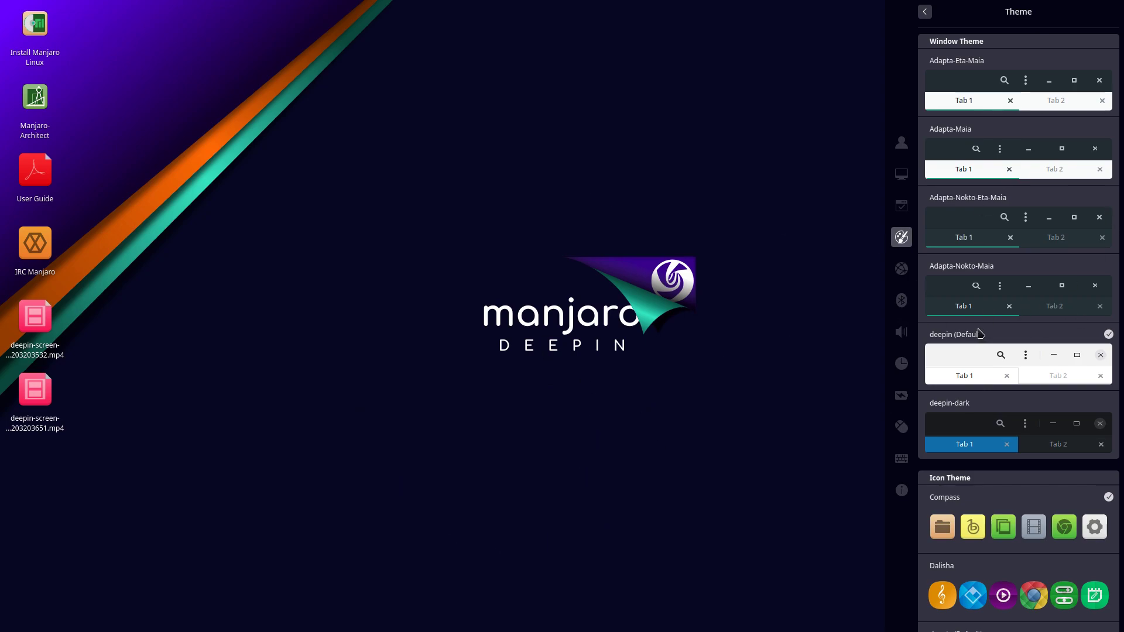
# Scroll through the Theme page's window and icon theme lists.
pyautogui.scroll(-5, 978, 351)
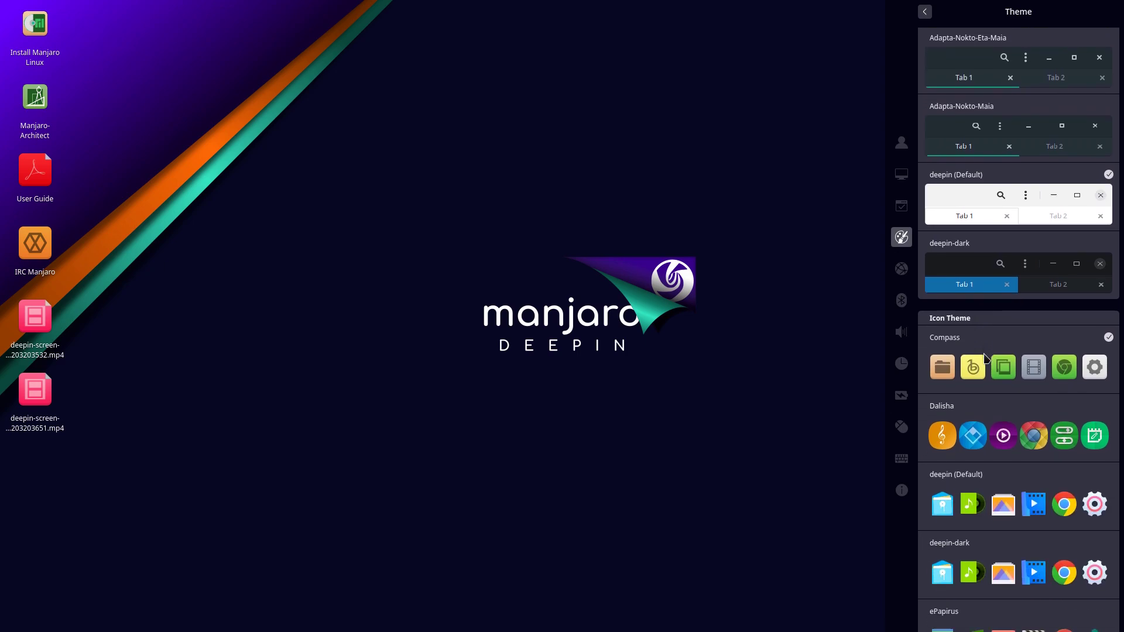
pyautogui.scroll(-5, 987, 359)
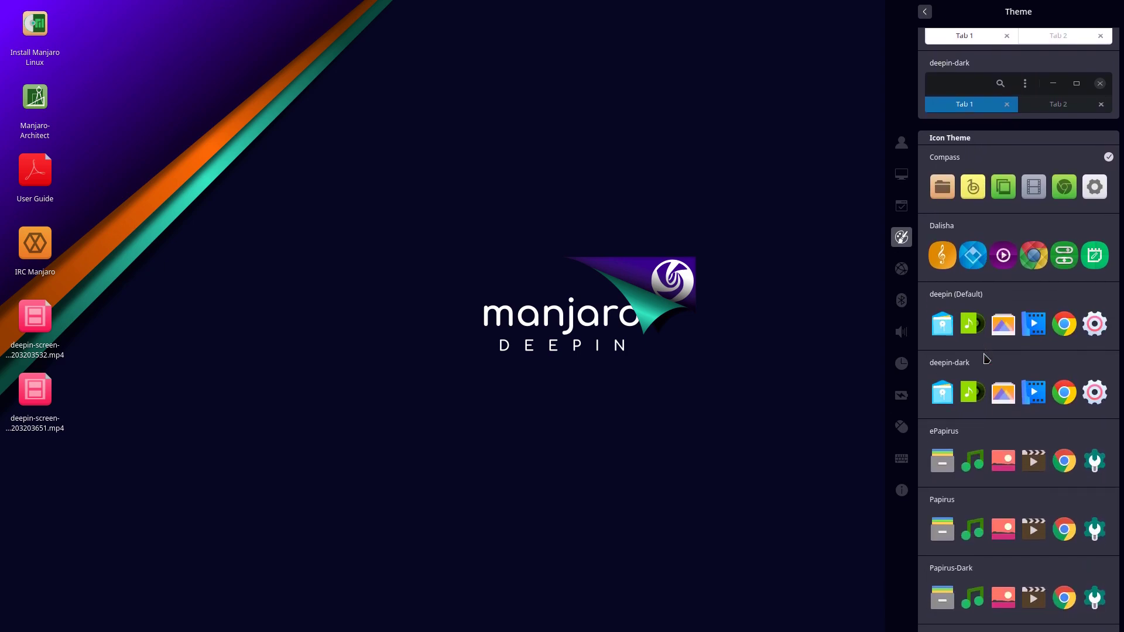
pyautogui.scroll(5, 987, 359)
pyautogui.scroll(5, 987, 359)
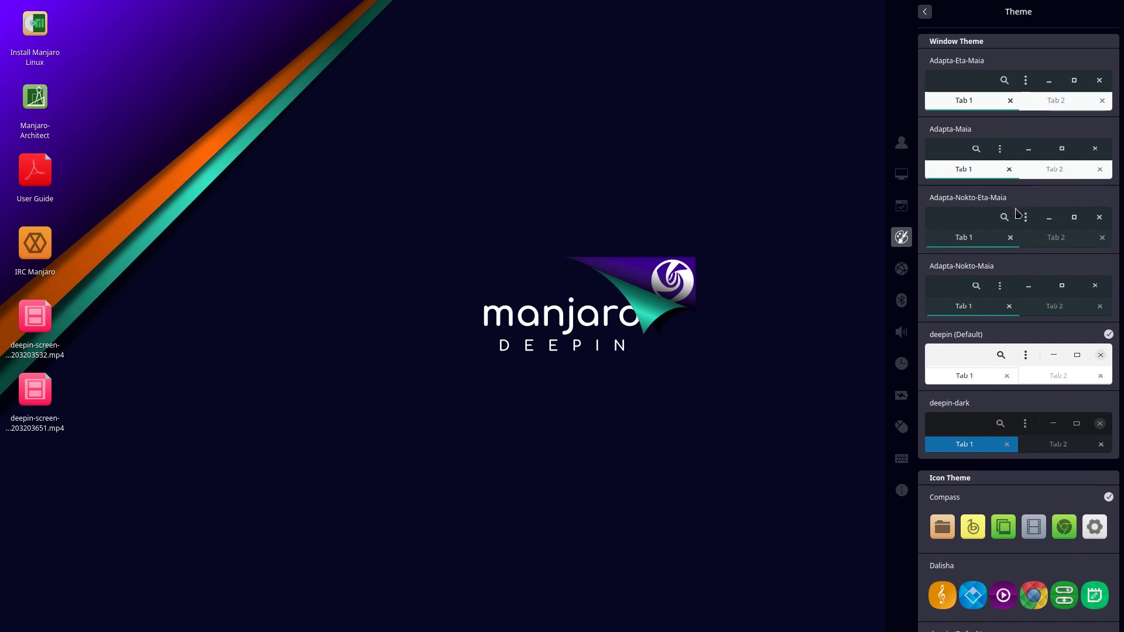
pyautogui.scroll(-10, 1039, 302)
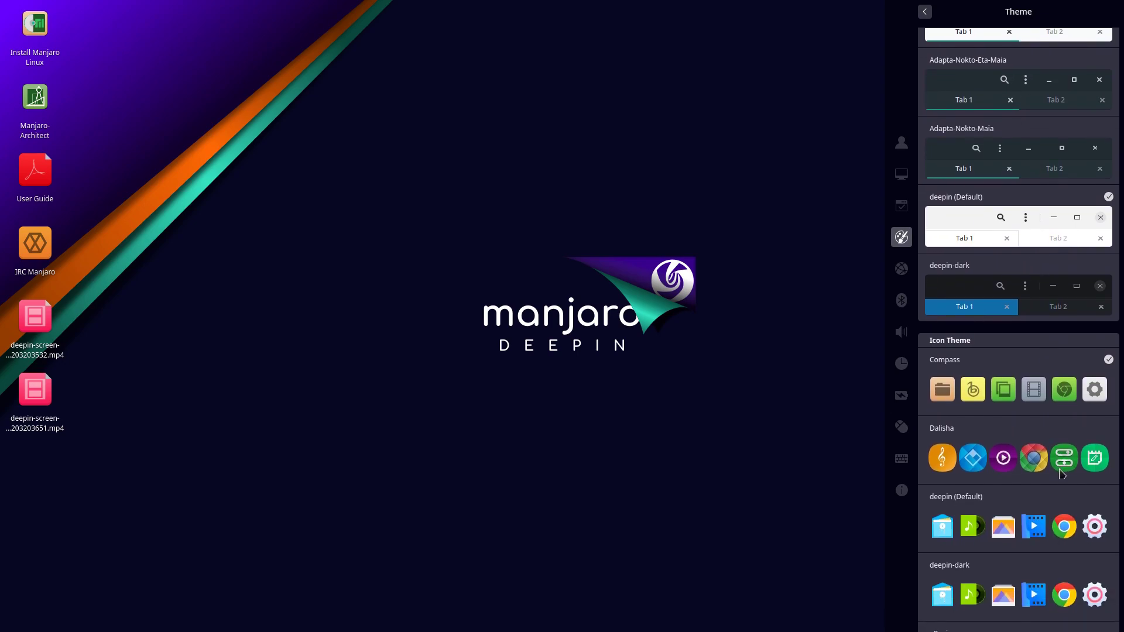
pyautogui.scroll(6, 1037, 285)
pyautogui.scroll(-5, 1036, 284)
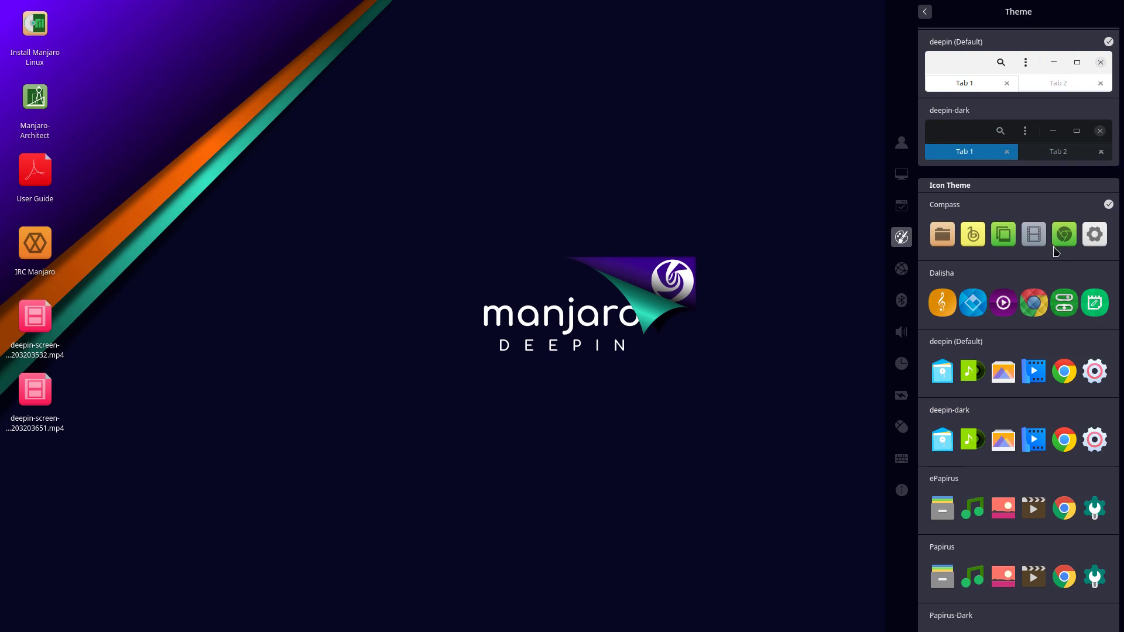
pyautogui.click(1024, 368)
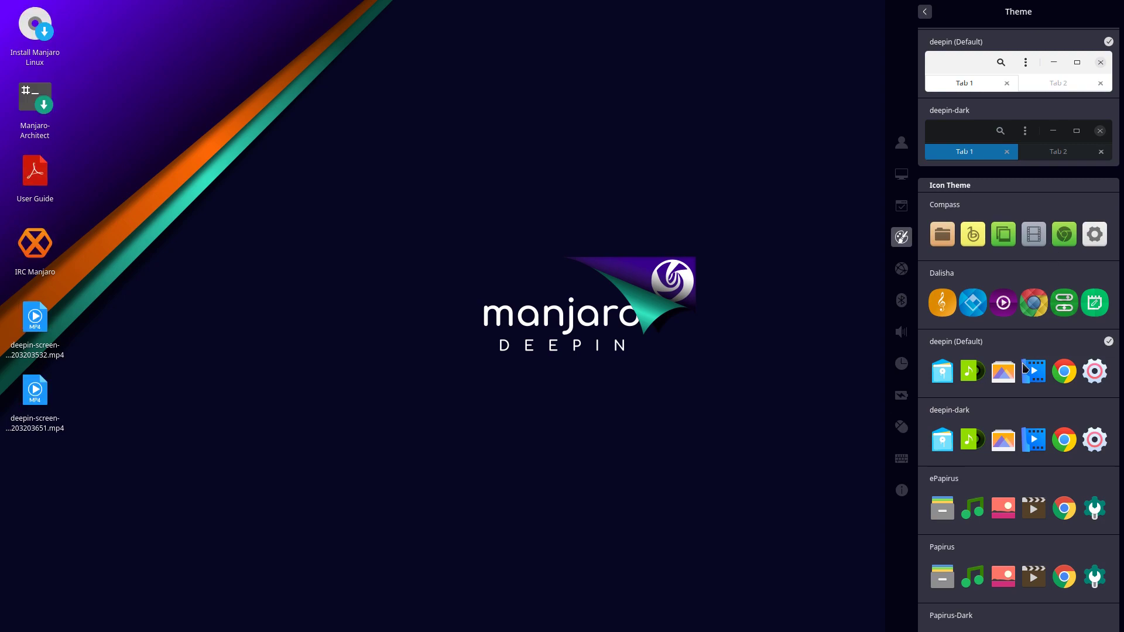
pyautogui.click(534, 444)
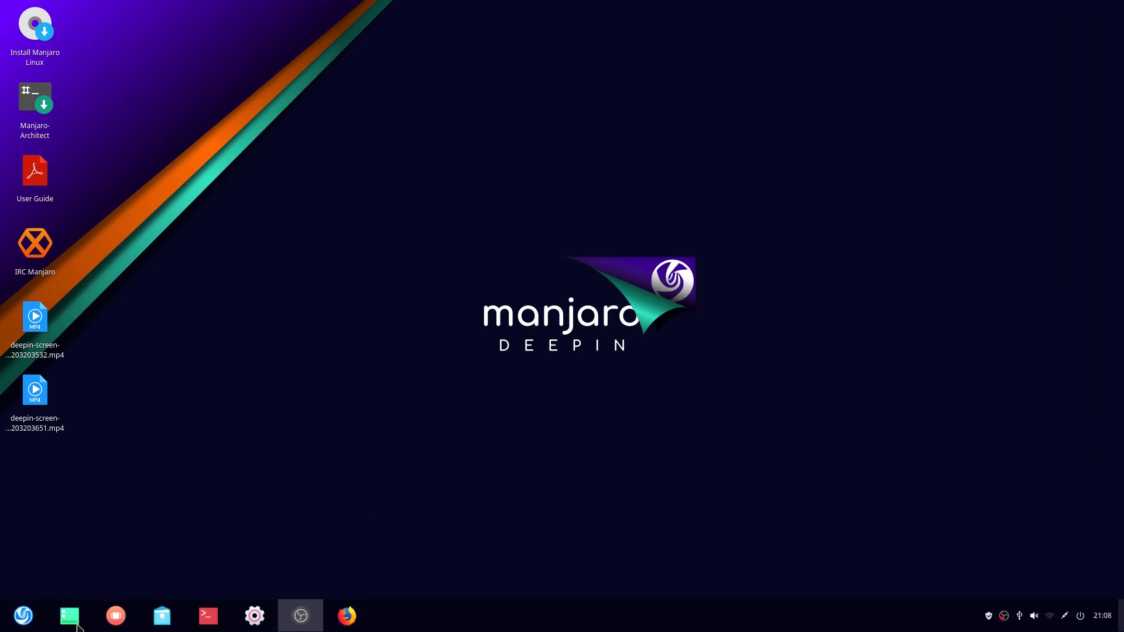
pyautogui.click(23, 627)
pyautogui.scroll(5, 615, 350)
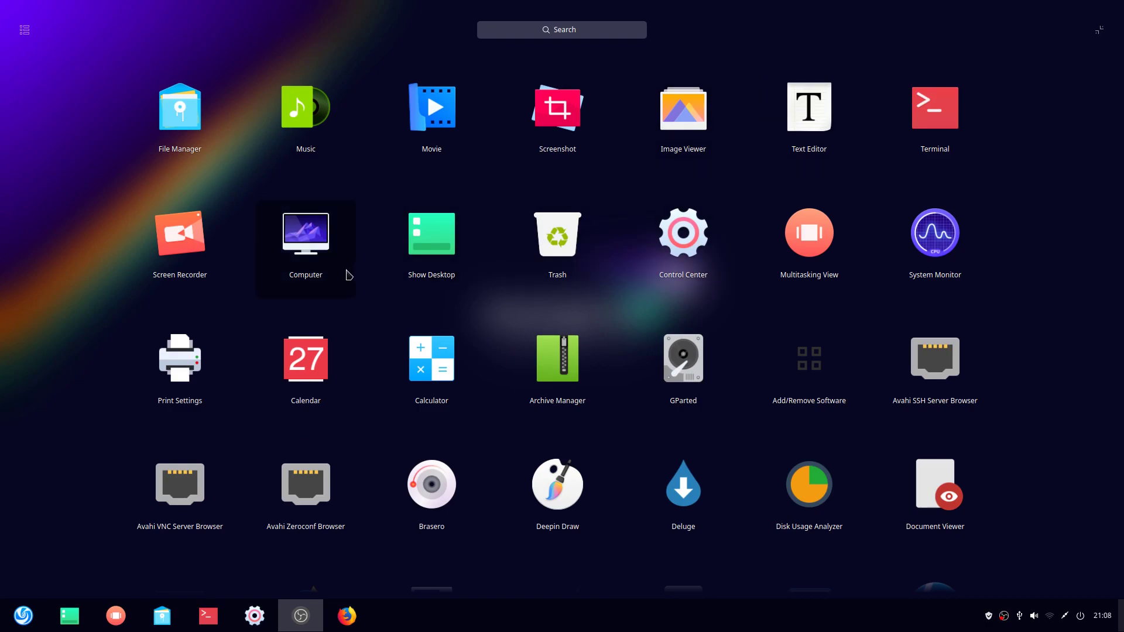
pyautogui.click(22, 615)
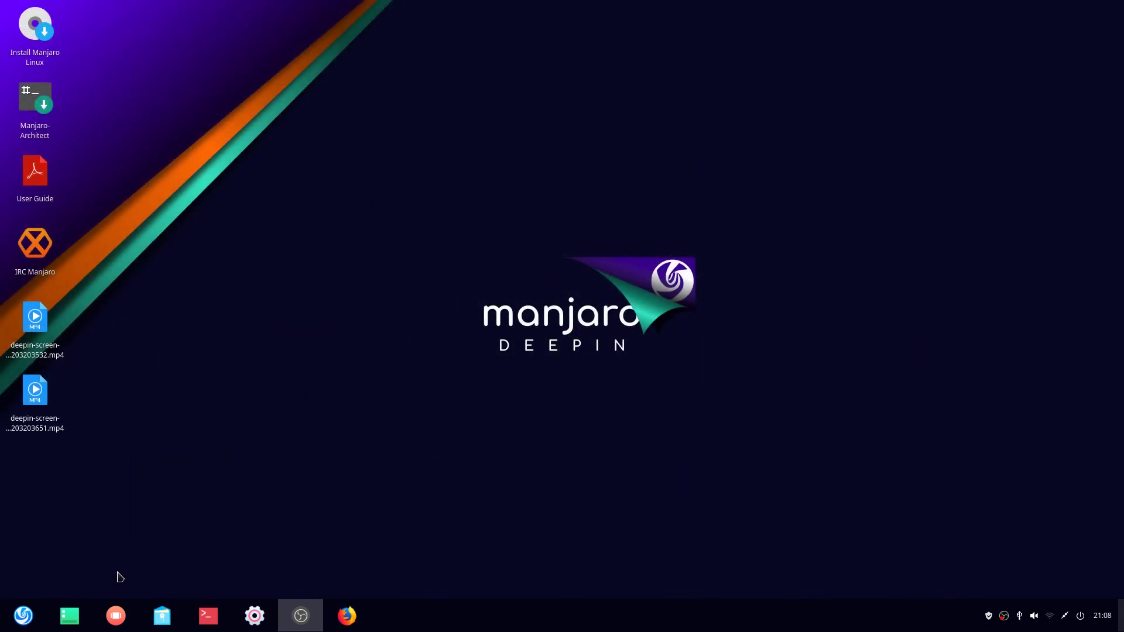
pyautogui.click(255, 616)
pyautogui.scroll(-3, 1037, 460)
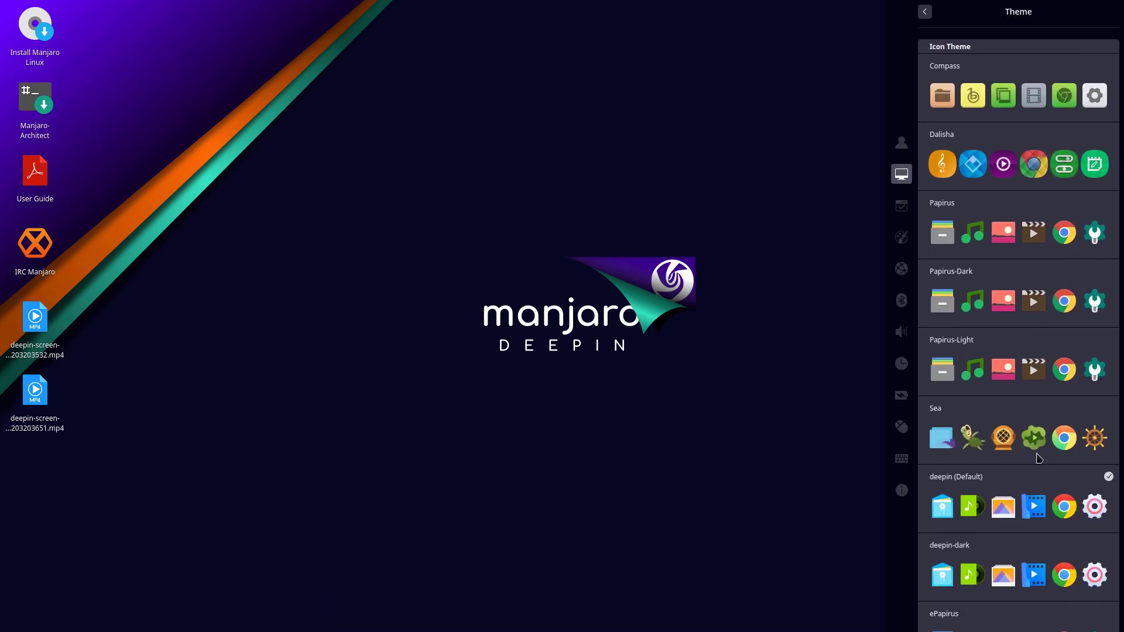
pyautogui.scroll(-5, 1018, 260)
pyautogui.scroll(4, 1000, 483)
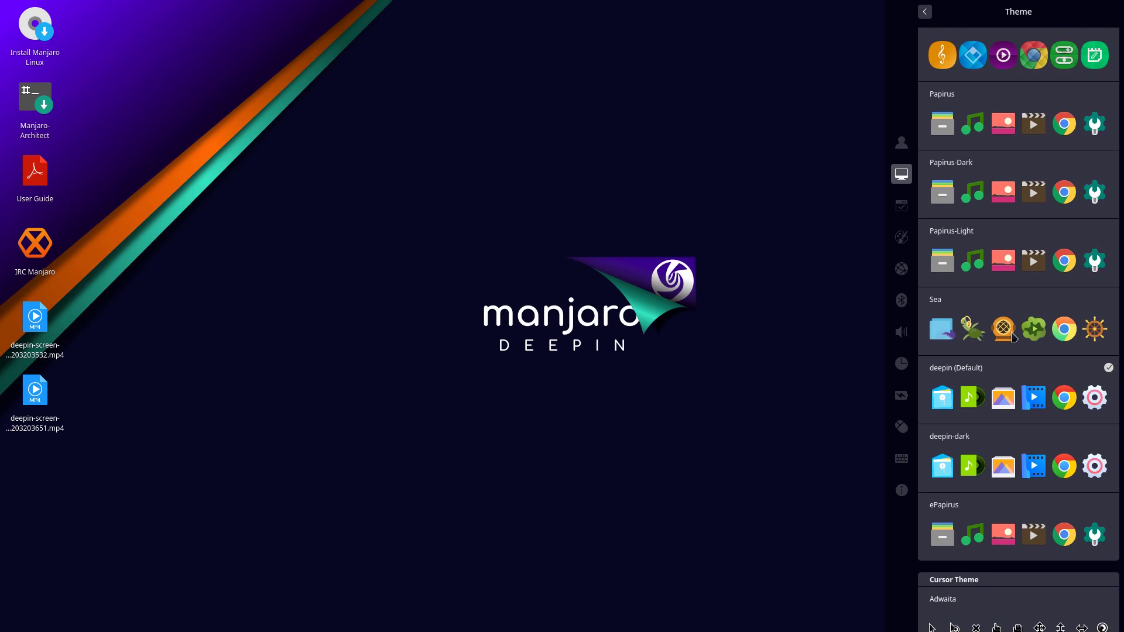
pyautogui.scroll(3, 1014, 337)
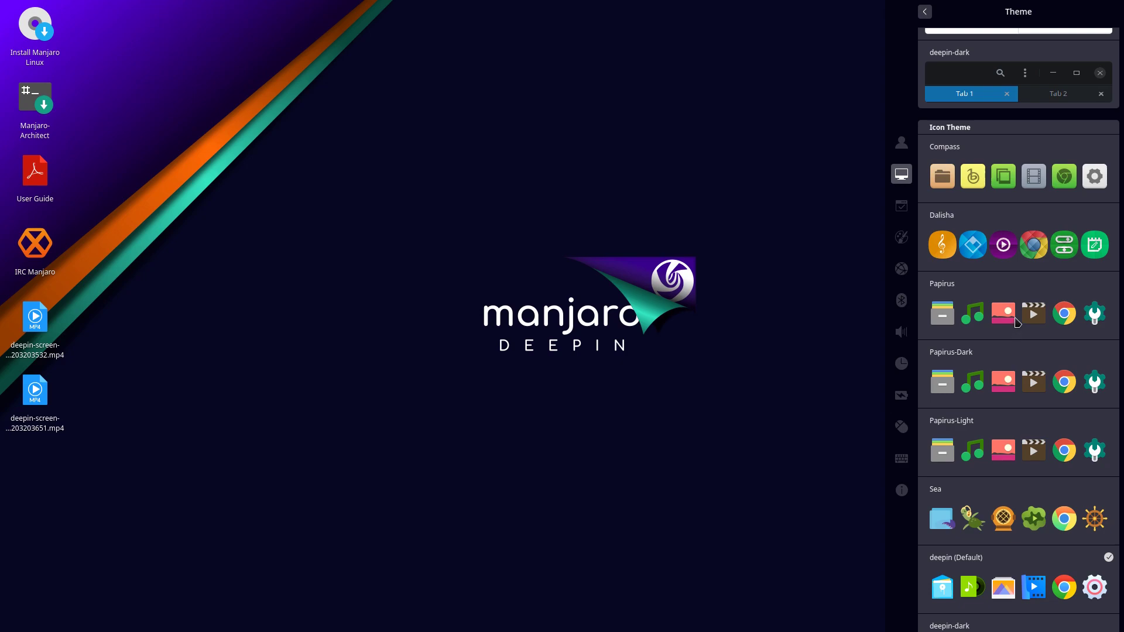
# Apply the Papirus icon theme and close the theme settings panel.
pyautogui.click(1013, 316)
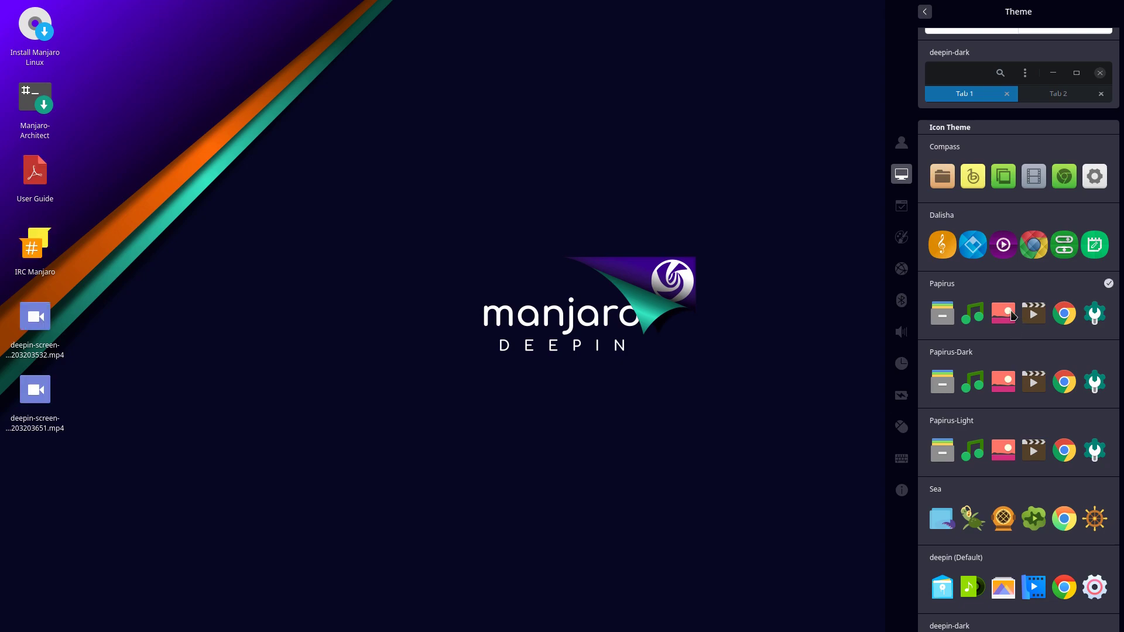
pyautogui.click(440, 429)
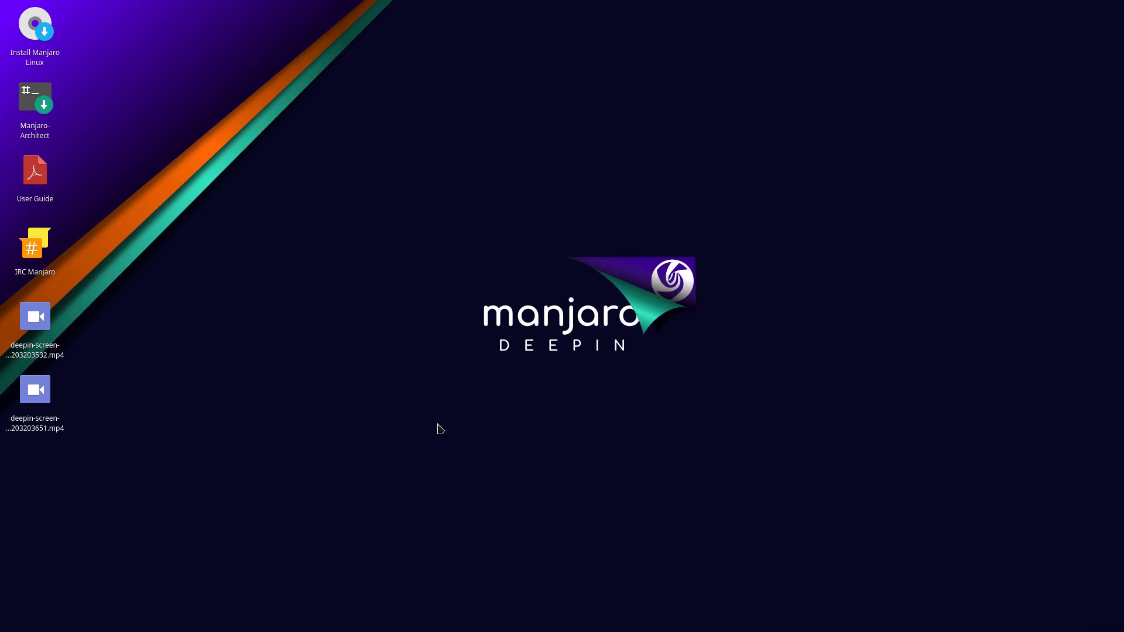
pyautogui.rightClick(646, 291)
pyautogui.click(589, 228)
# Open the app launcher and search for 'sc'.
pyautogui.rightClick(588, 223)
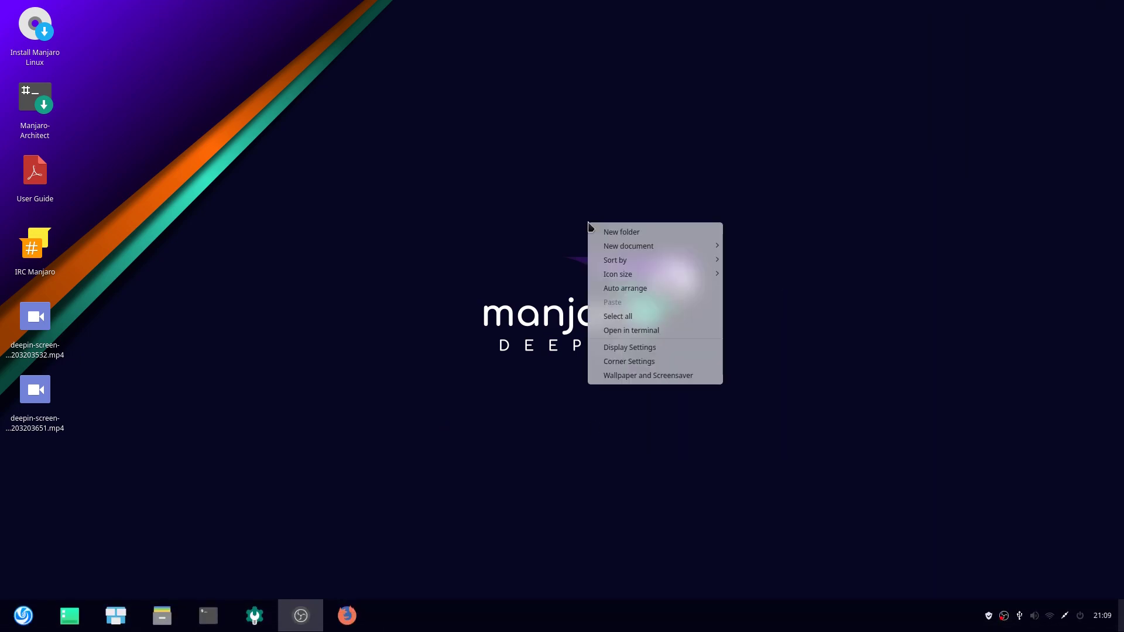
pyautogui.click(534, 246)
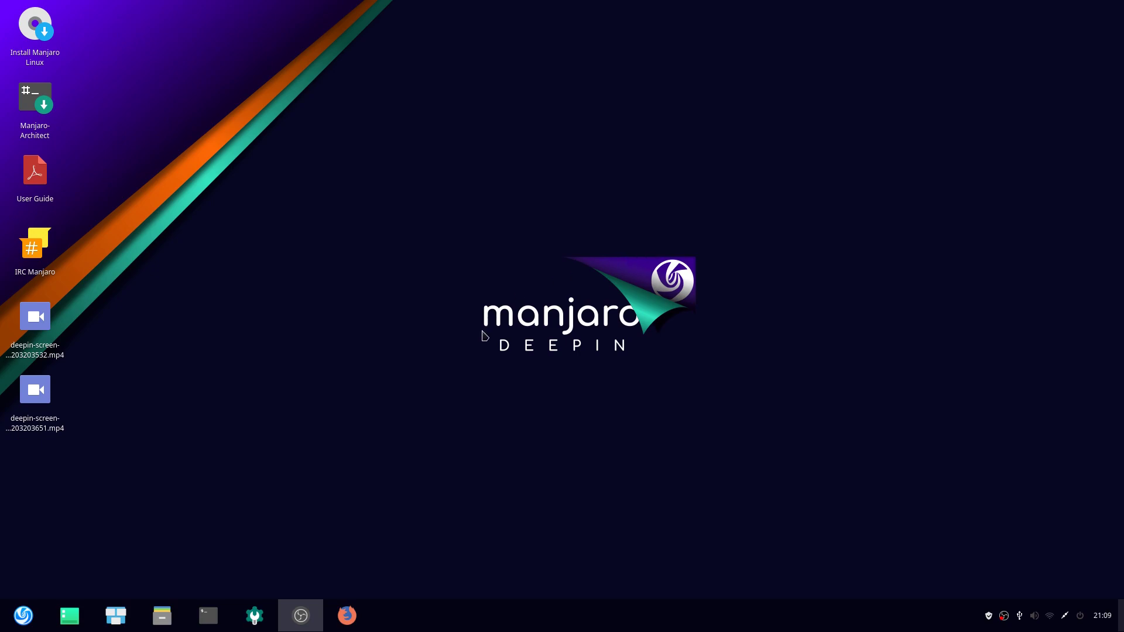
pyautogui.click(1, 623)
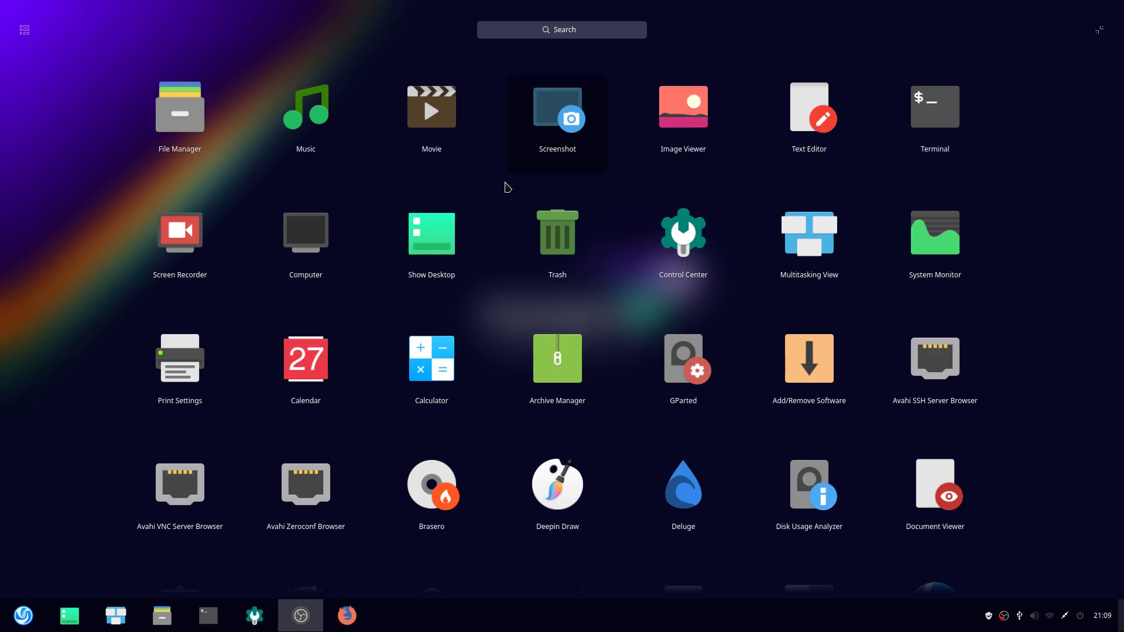
pyautogui.write('sc')
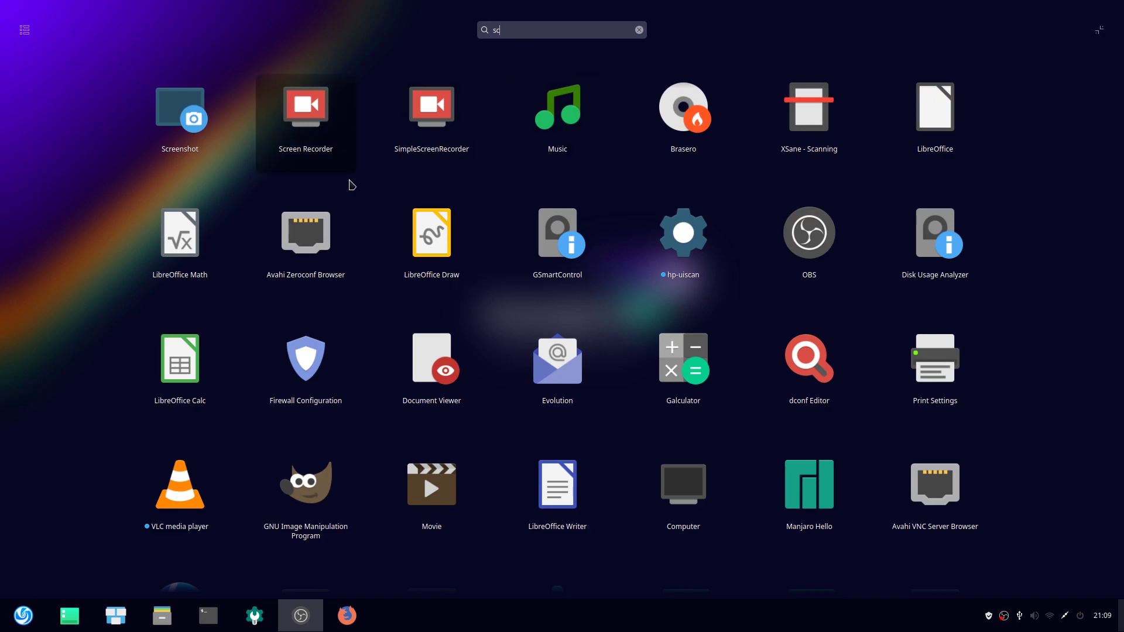
# Start Screen Recorder, cancel its area selection, and reopen the launcher with the Super key.
pyautogui.click(320, 119)
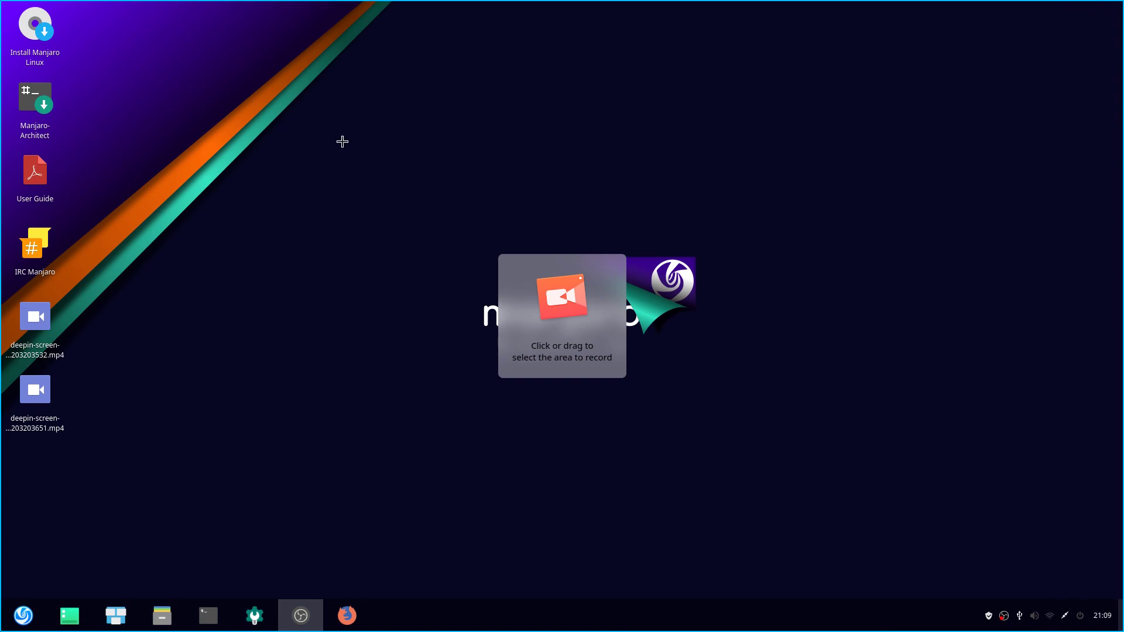
pyautogui.press('Escape')
pyautogui.press('super')
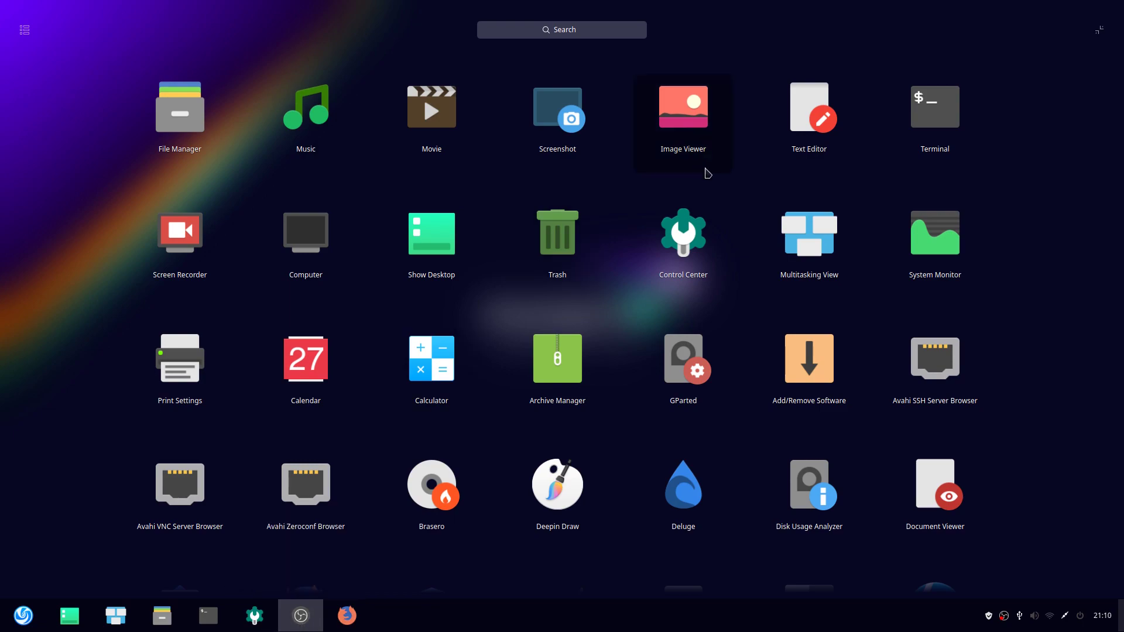
# Scroll down and back up through the launcher's app grid.
pyautogui.scroll(-2, 682, 471)
pyautogui.scroll(2, 575, 464)
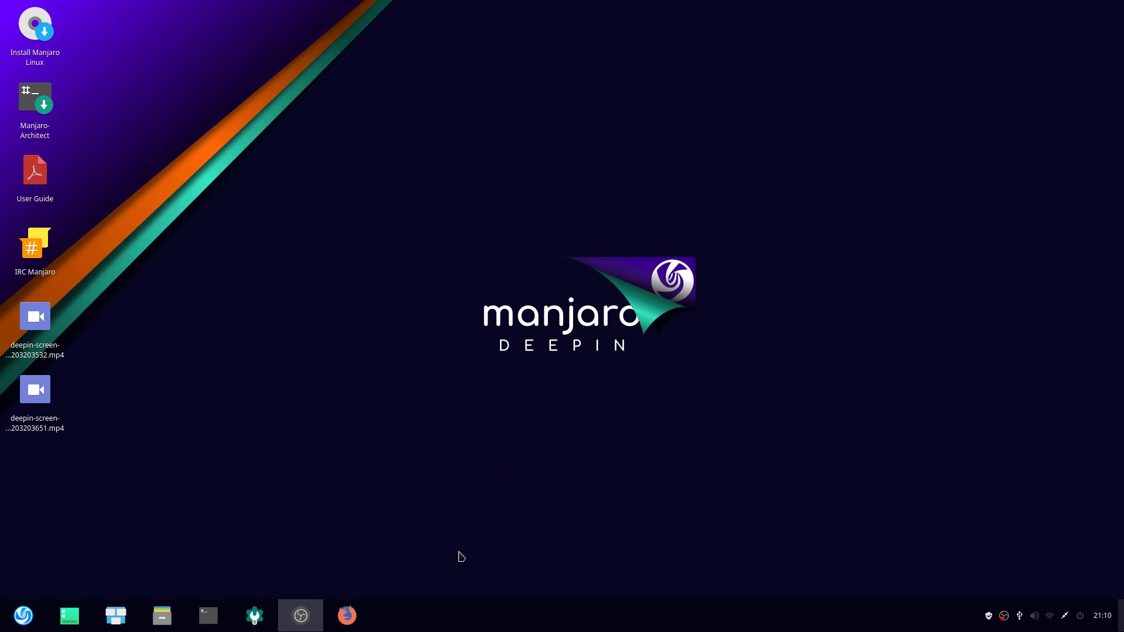
# Create a New Folder on the desktop and permanently delete it.
pyautogui.hotkey('ctrl', 'shift', 'n')
pyautogui.hotkey('shift', 'Delete')
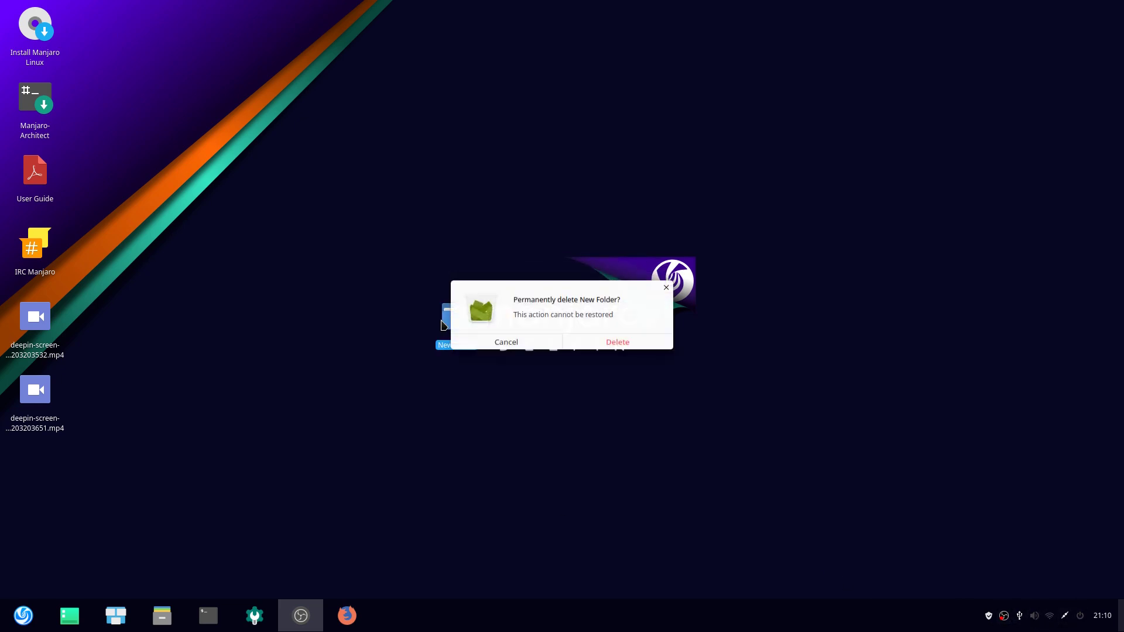
pyautogui.click(607, 340)
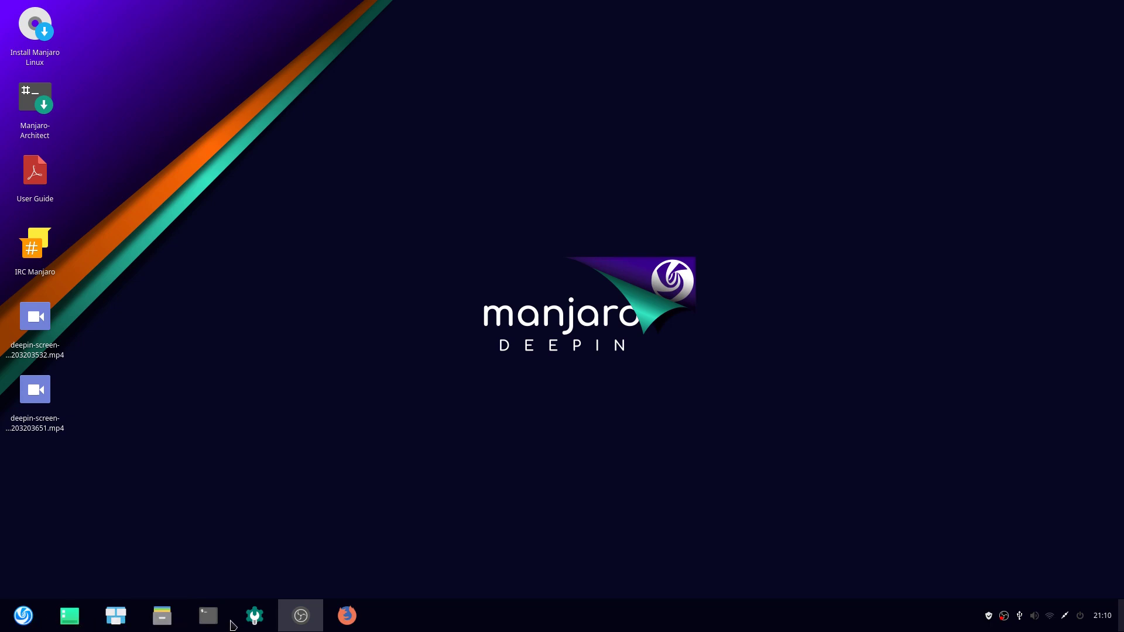
# Open File Manager from the dock and switch it to the Dark Theme.
pyautogui.click(154, 616)
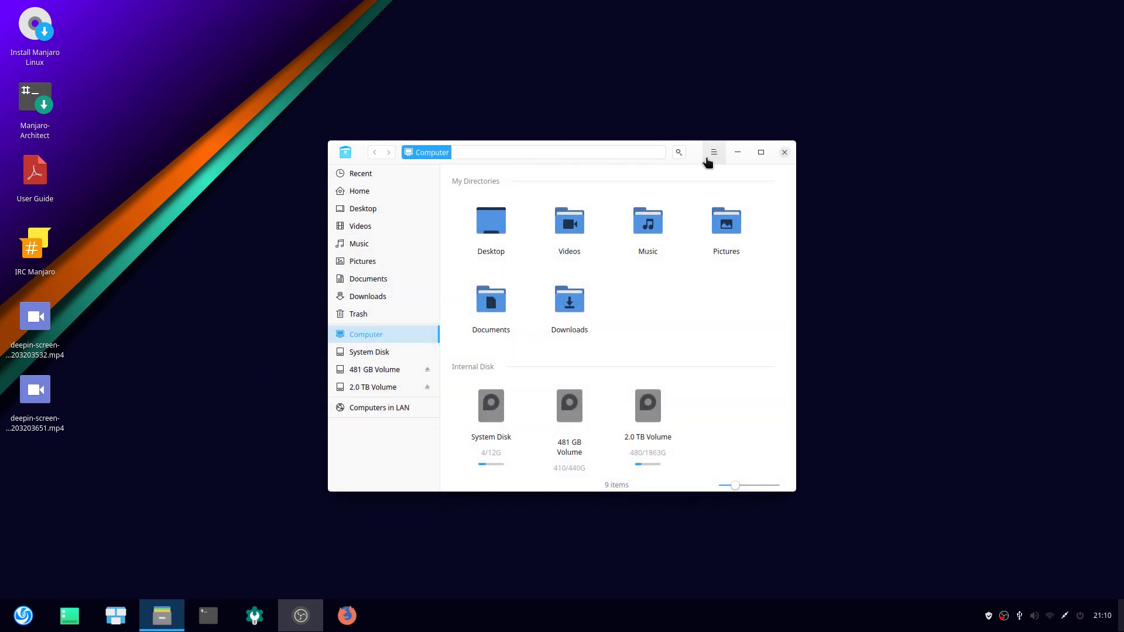
pyautogui.click(760, 152)
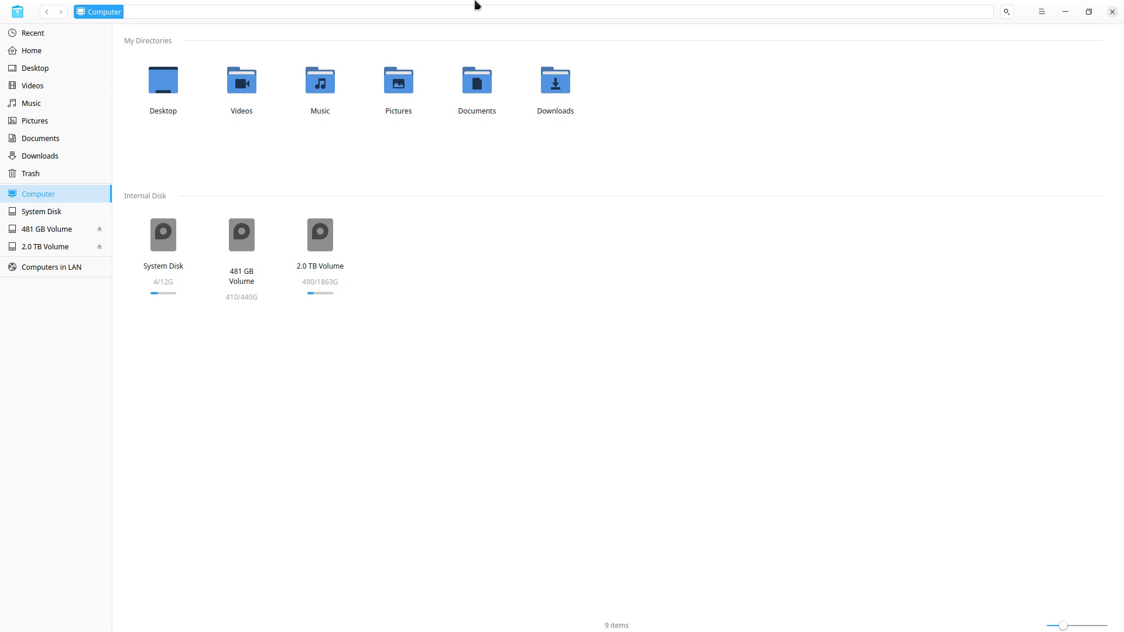
pyautogui.moveTo(474, 3); pyautogui.dragTo(474, 139)
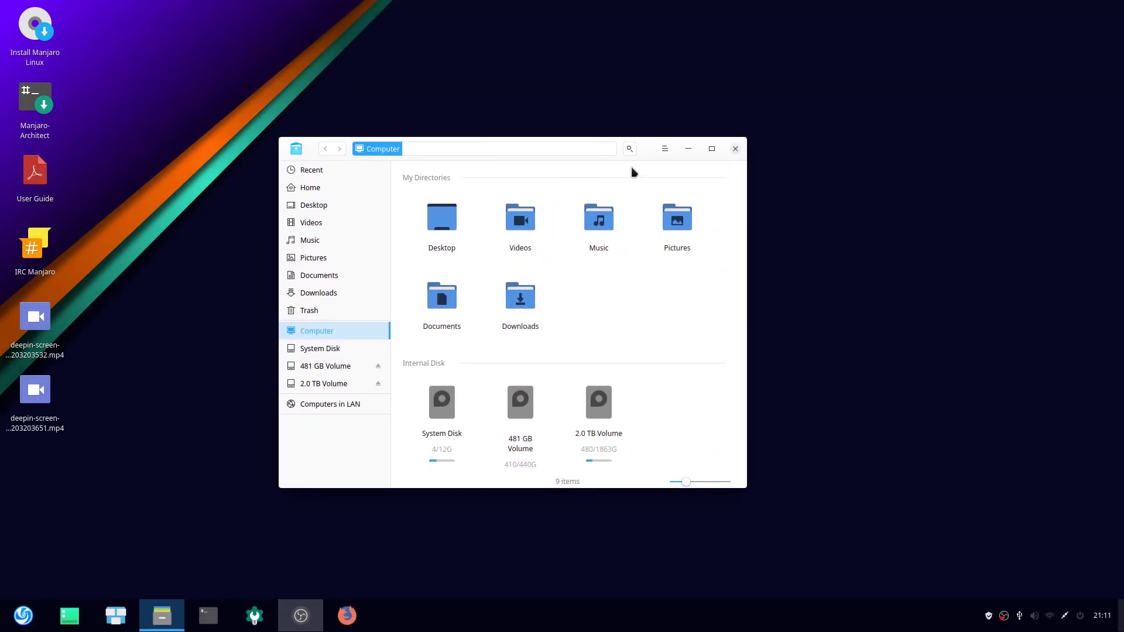
pyautogui.click(665, 149)
pyautogui.click(689, 184)
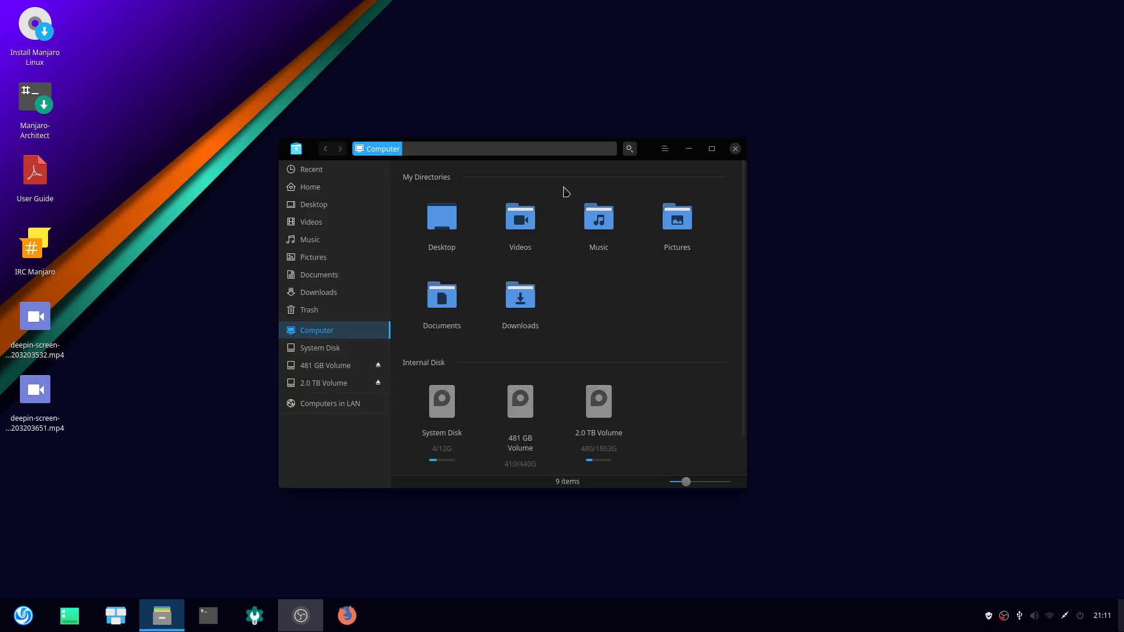
# Move the file manager window to the desktop's top-left area.
pyautogui.moveTo(638, 155); pyautogui.dragTo(655, 99)
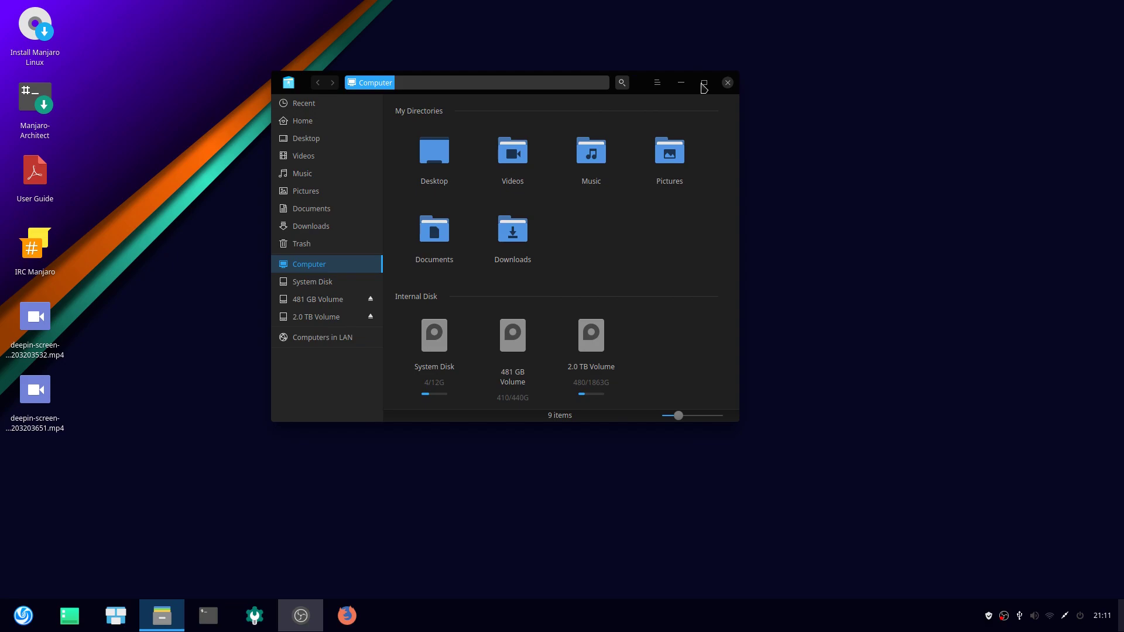
pyautogui.click(703, 84)
pyautogui.moveTo(683, 30); pyautogui.dragTo(512, 110)
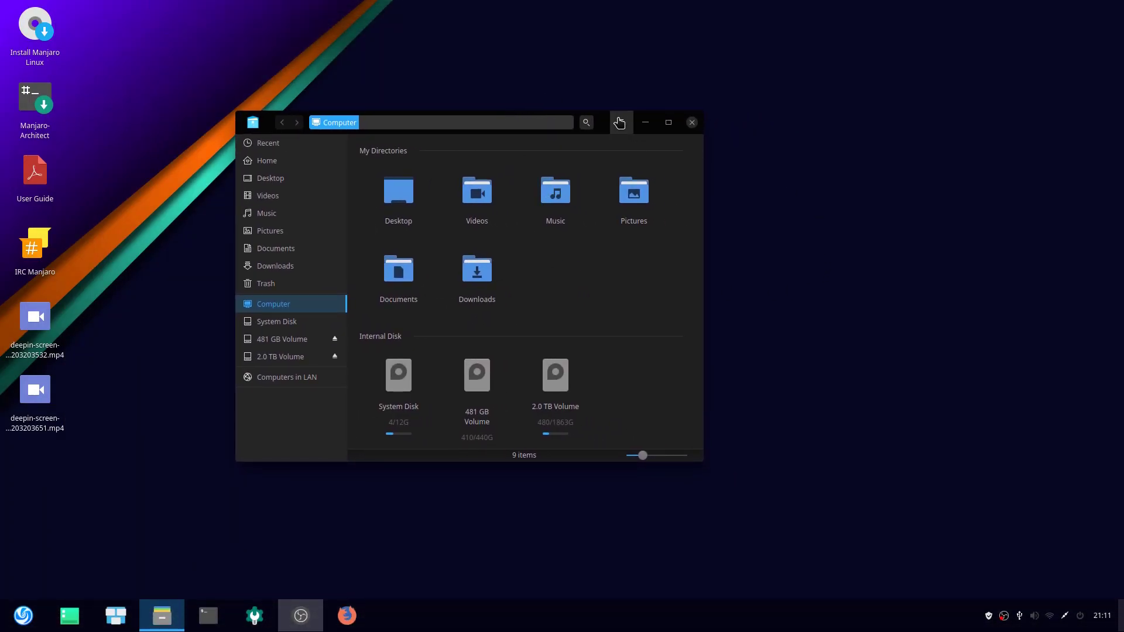
pyautogui.moveTo(605, 120); pyautogui.dragTo(443, 38)
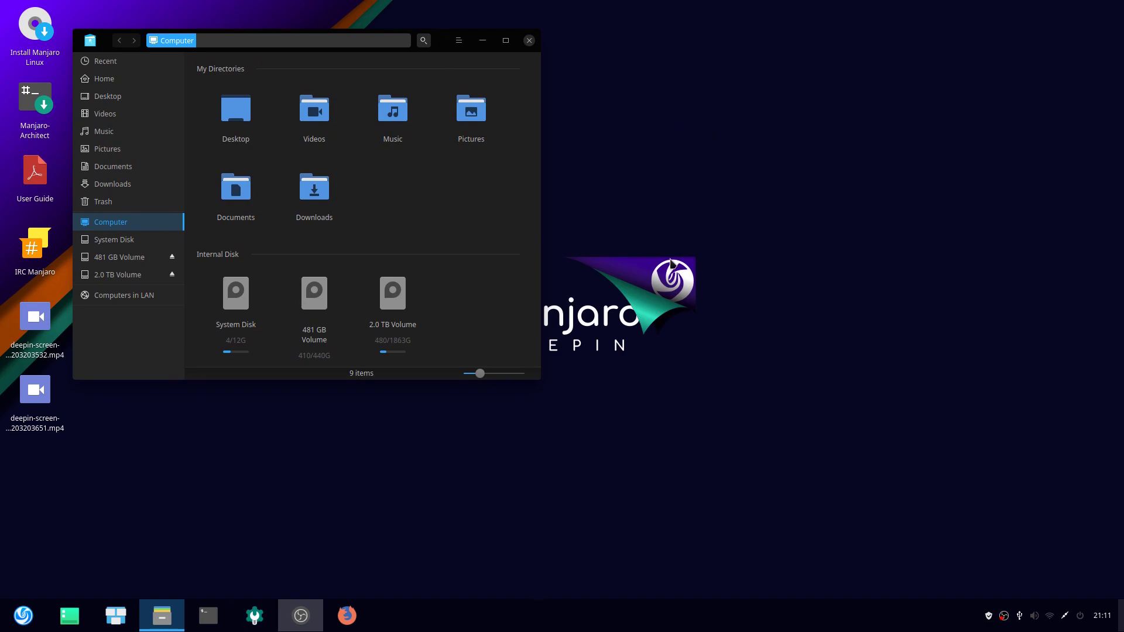
# Apply the Adapta-Nokto-Eta-Maia window theme in Control Center, then close the panel.
pyautogui.rightClick(672, 263)
pyautogui.click(736, 383)
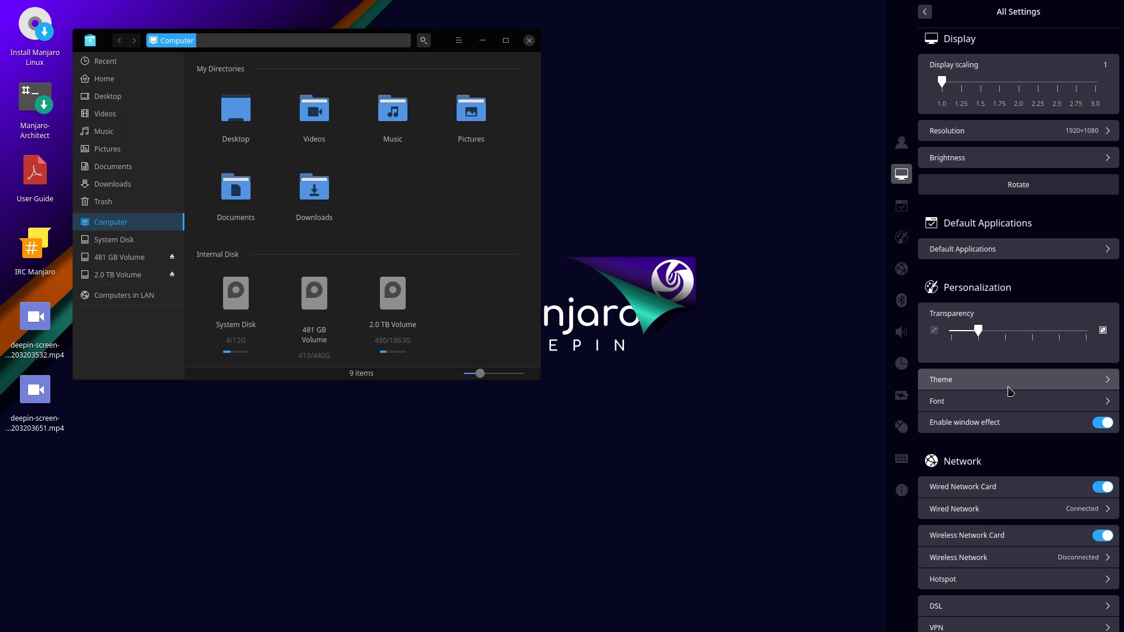
pyautogui.click(1009, 392)
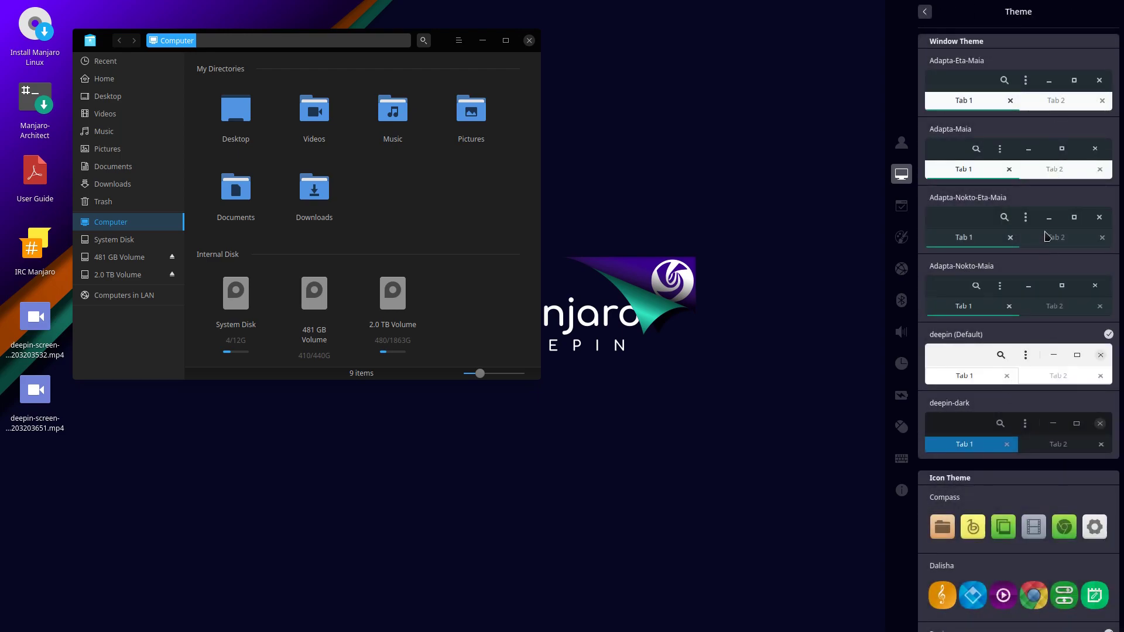
pyautogui.click(1047, 236)
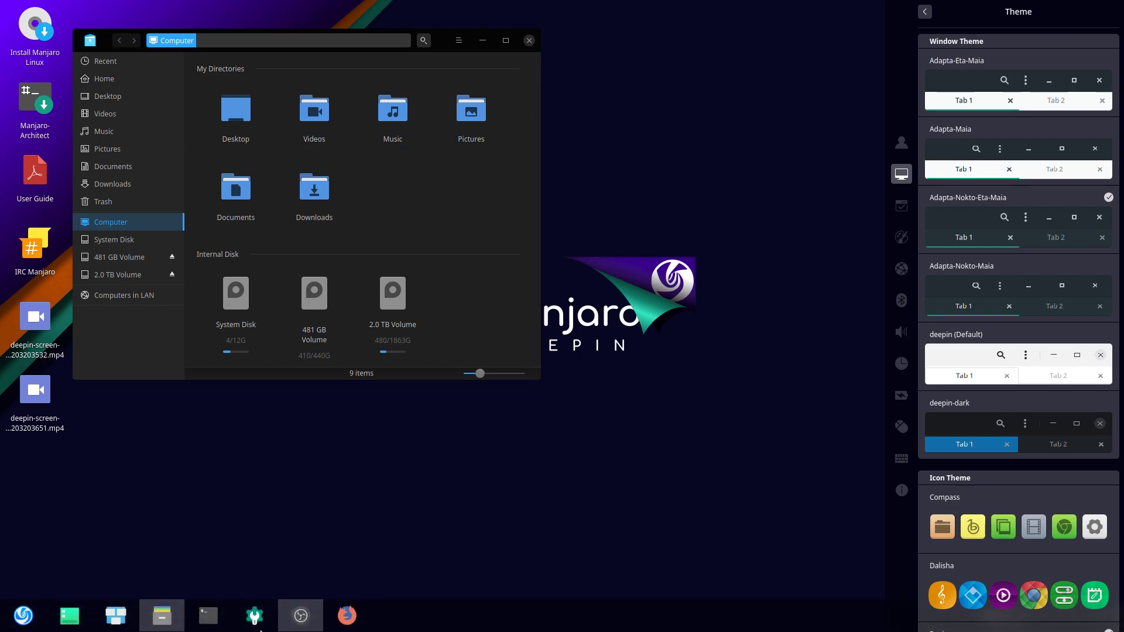
pyautogui.click(252, 624)
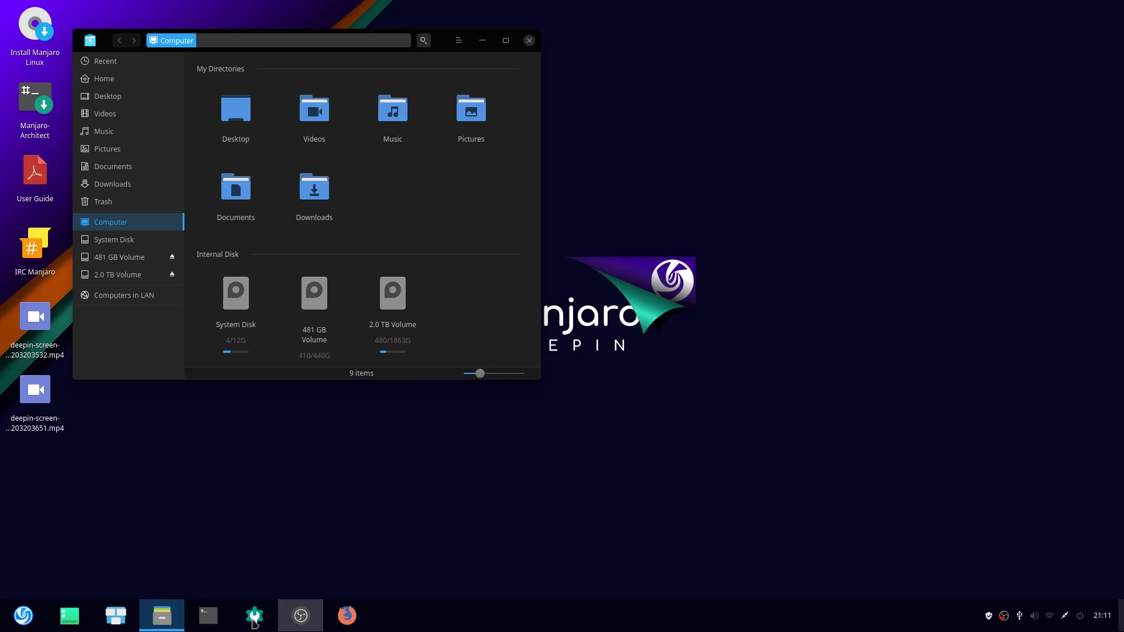
# Open Firefox on the manjaro.org homepage, reposition its window, and close the file manager.
pyautogui.click(347, 615)
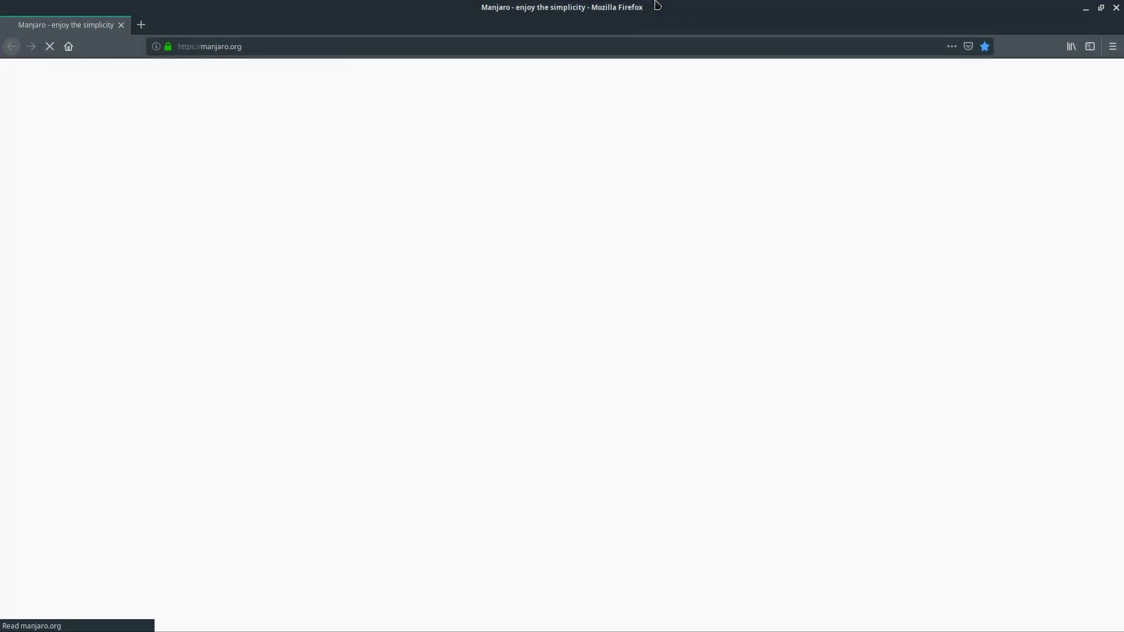
pyautogui.moveTo(657, 5); pyautogui.dragTo(661, 311)
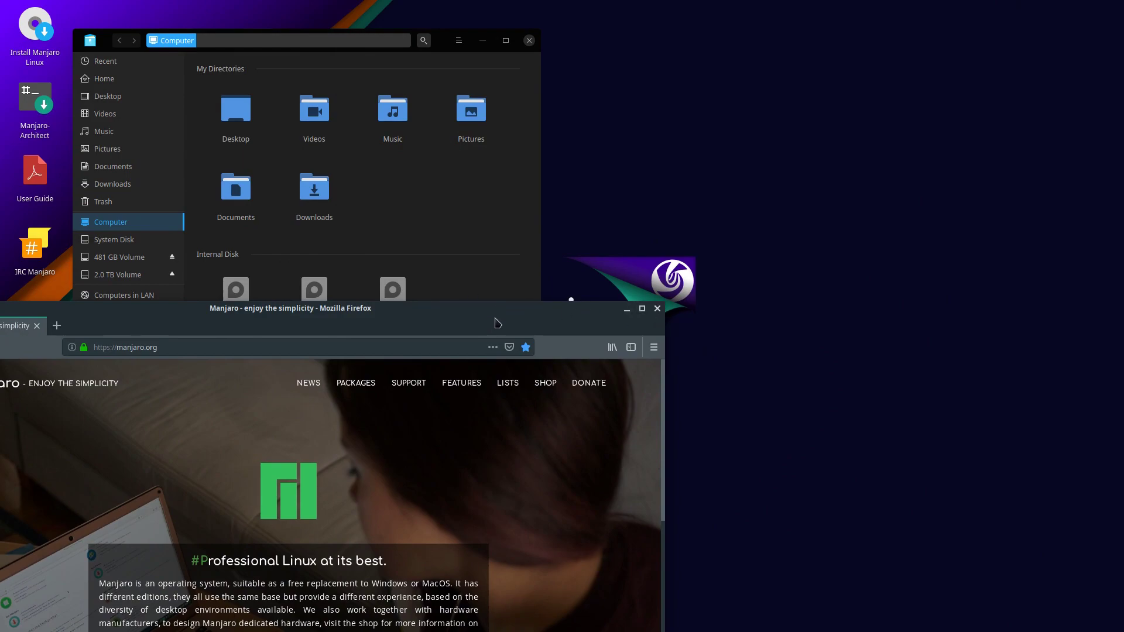
pyautogui.moveTo(495, 318); pyautogui.dragTo(585, 189)
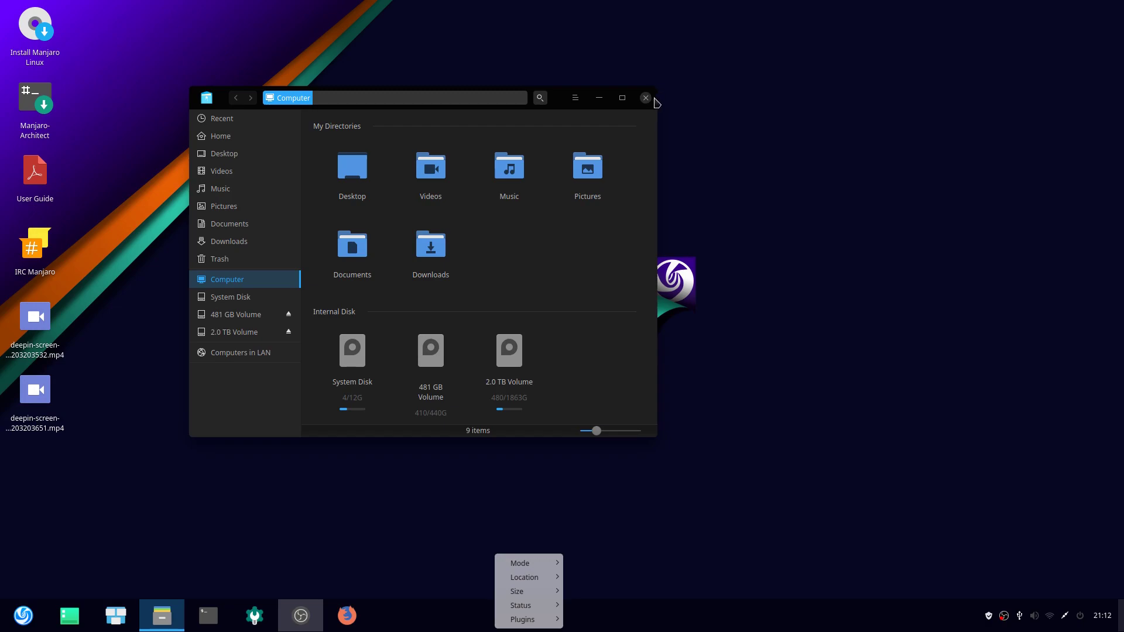
pyautogui.click(647, 100)
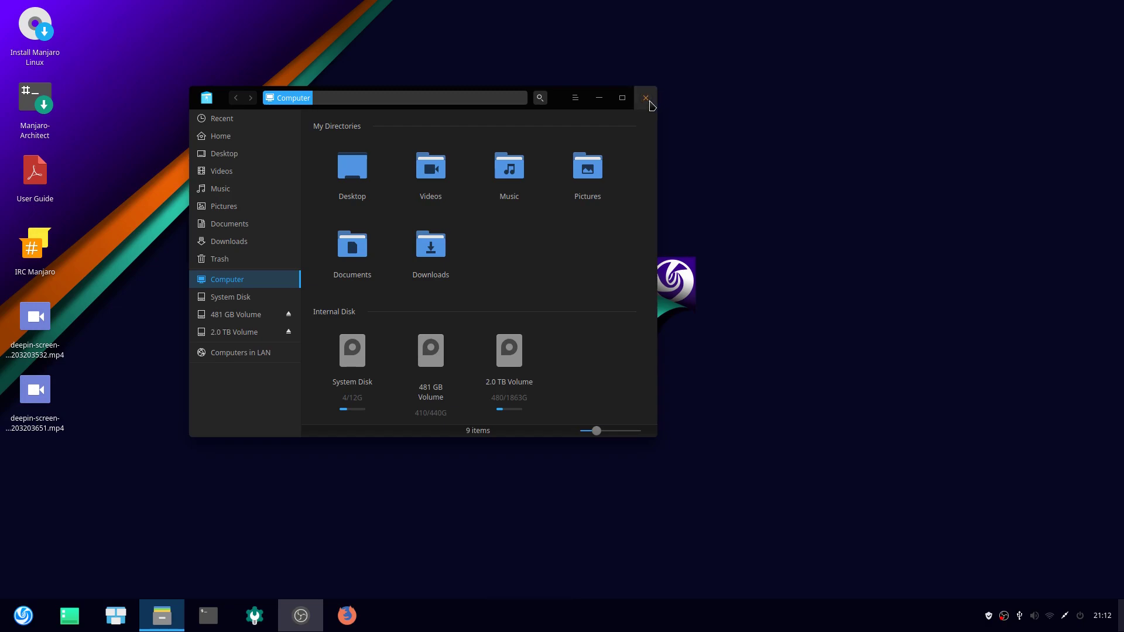
# Close the file manager and switch the dock to Fashion Mode.
pyautogui.click(647, 100)
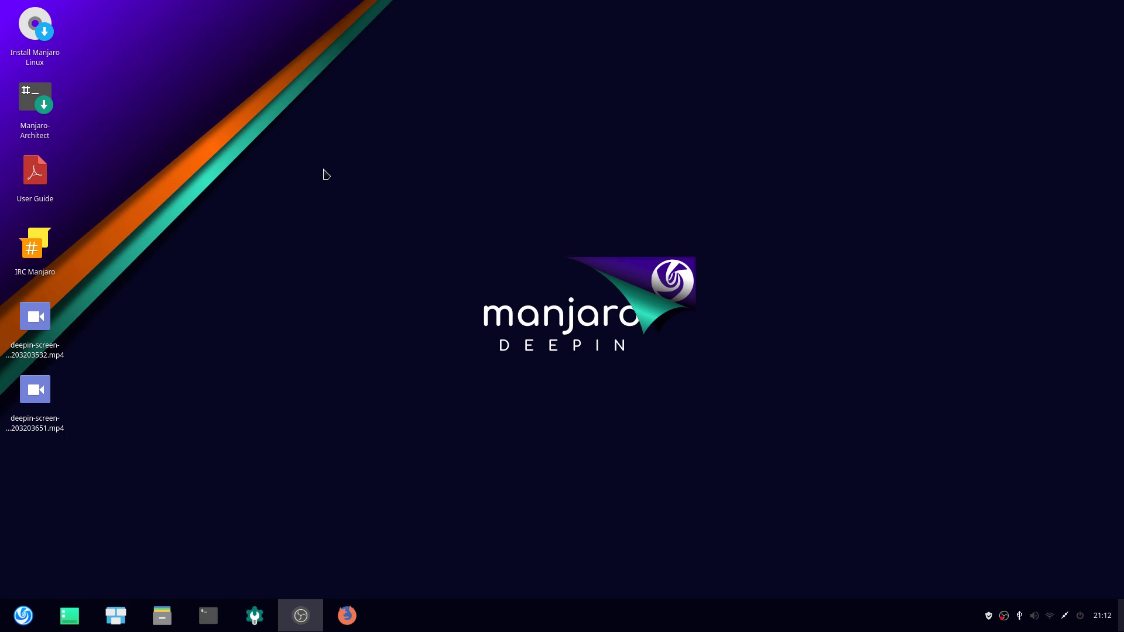
pyautogui.rightClick(456, 610)
pyautogui.moveTo(513, 585)
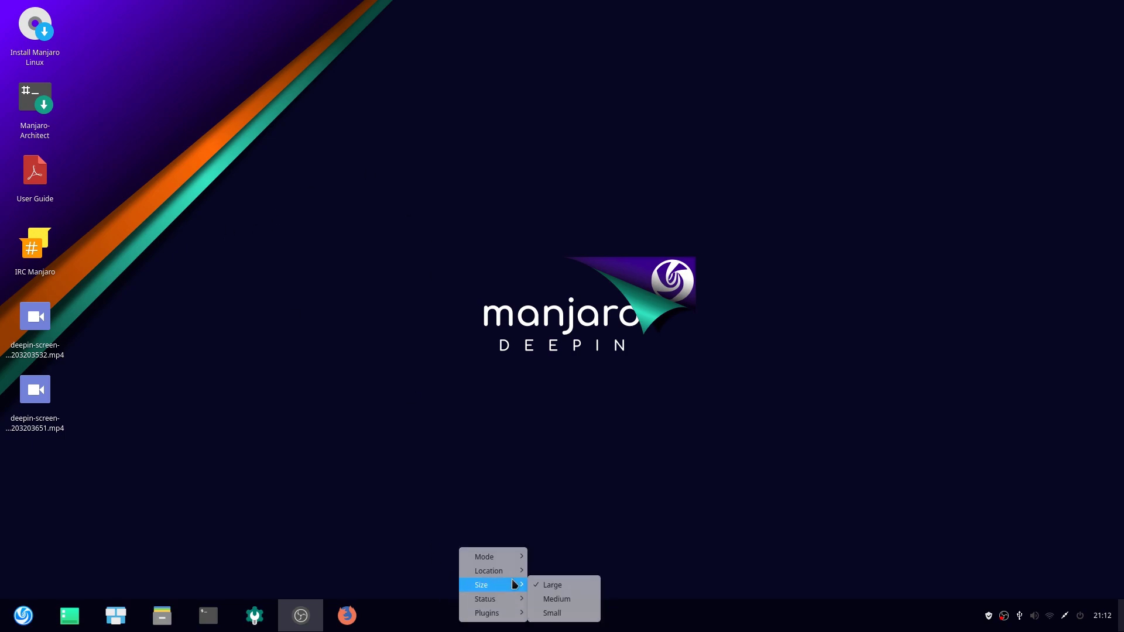
# Set the desktop icon size to Small, then to Medium.
pyautogui.rightClick(311, 182)
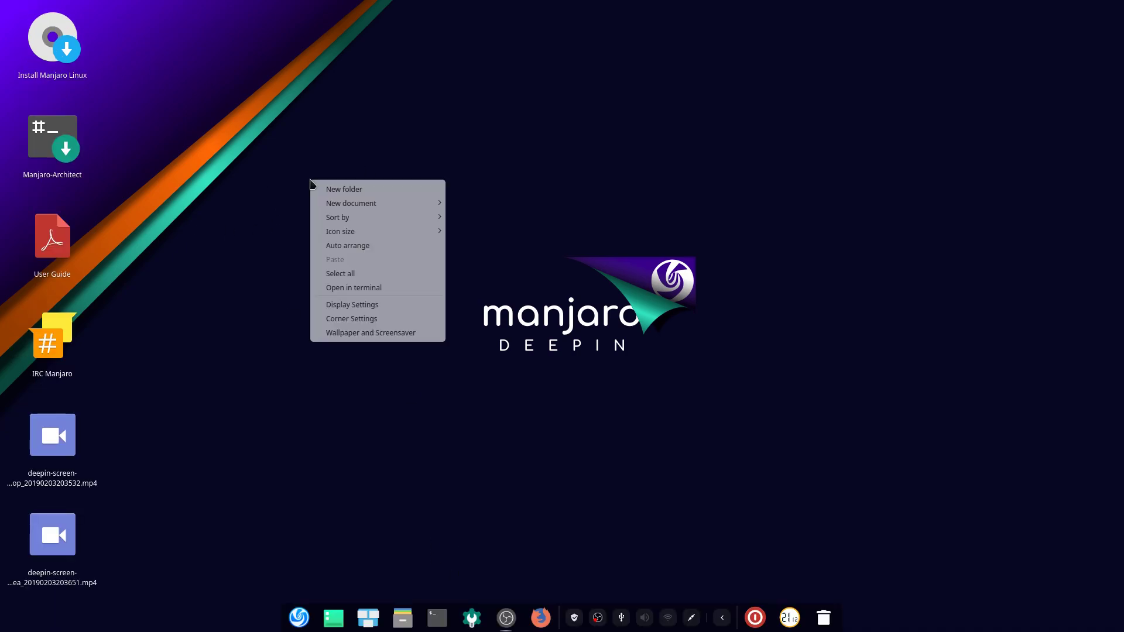
pyautogui.moveTo(366, 232)
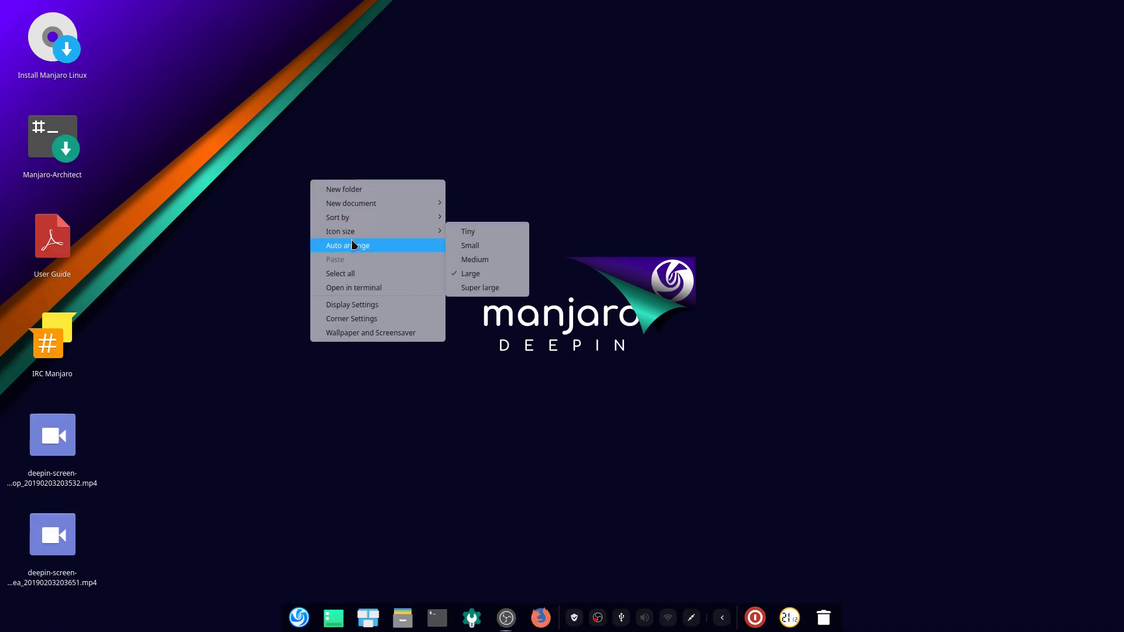
pyautogui.click(471, 245)
pyautogui.rightClick(243, 143)
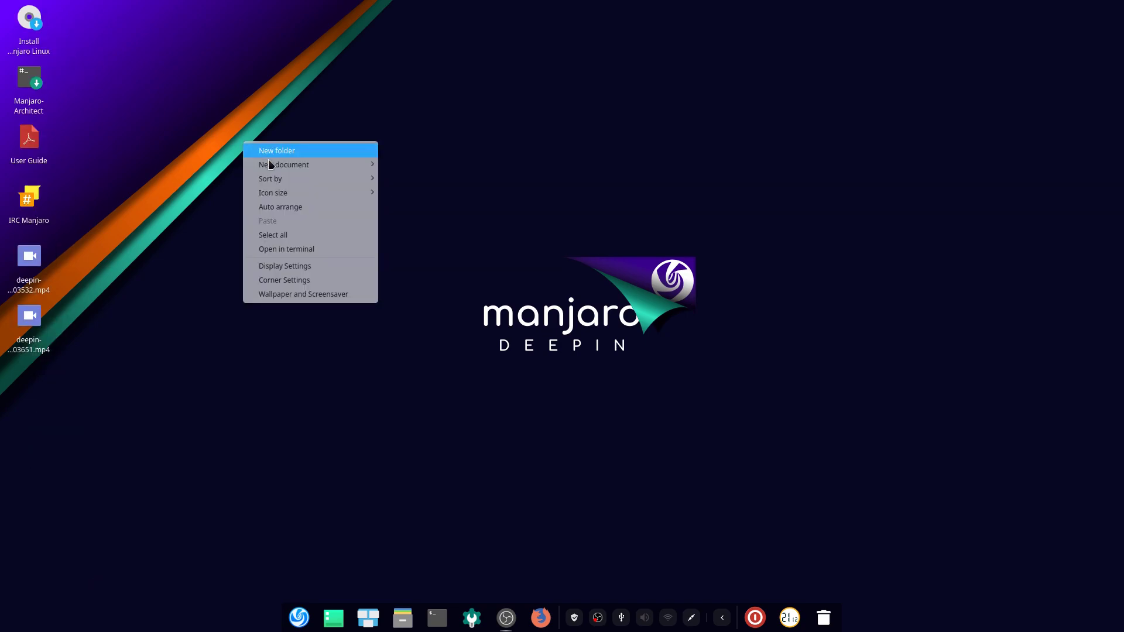
pyautogui.moveTo(335, 197)
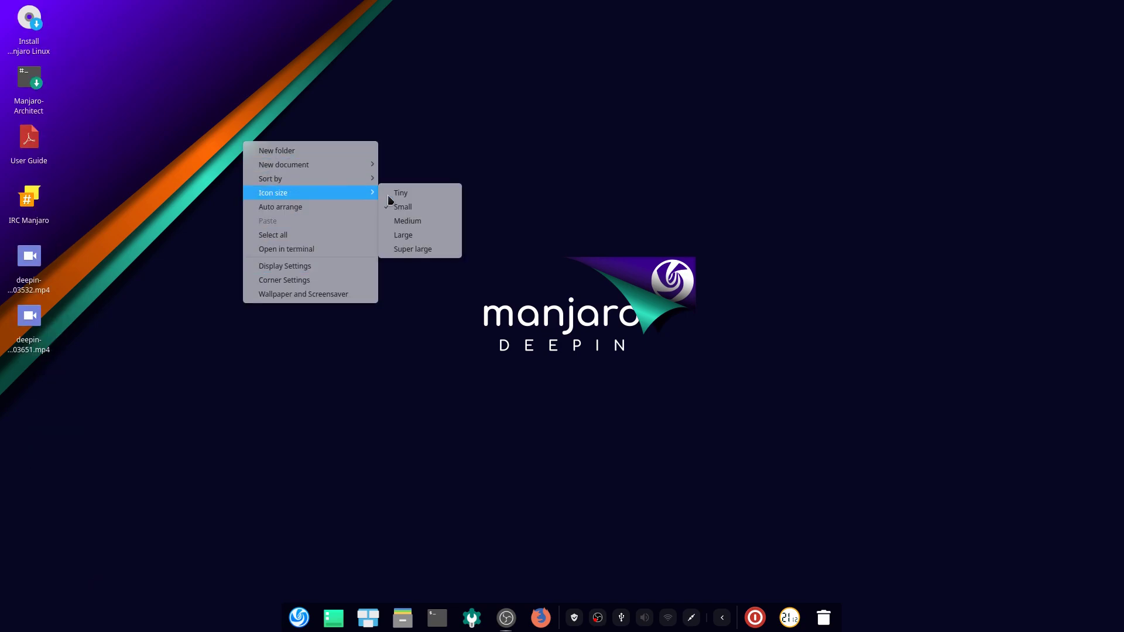
pyautogui.click(443, 220)
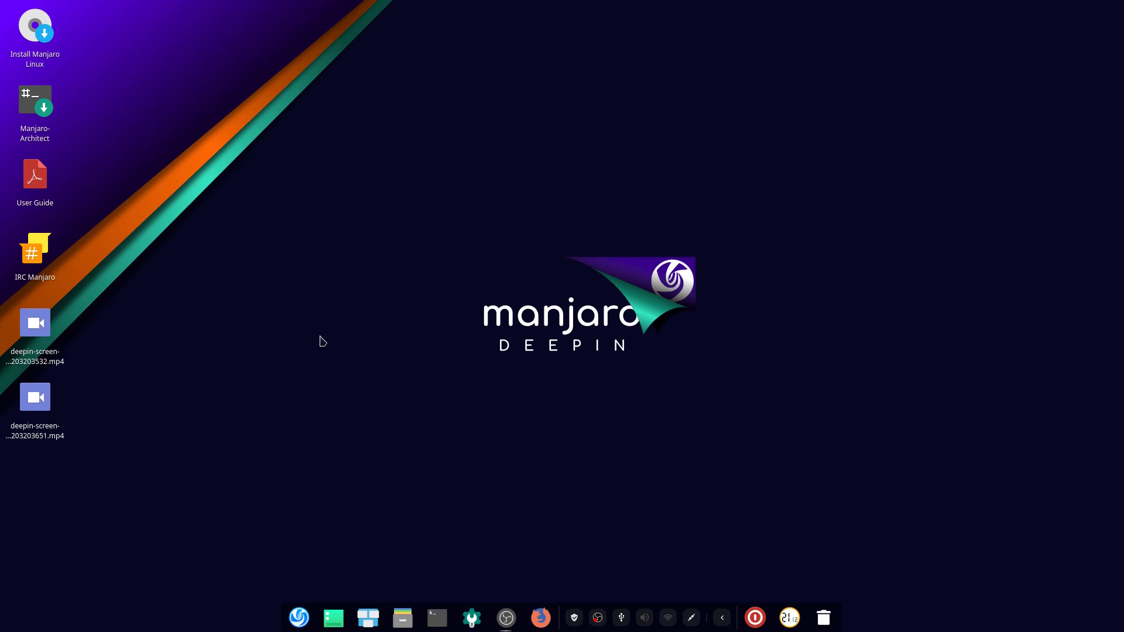
# Set the dock Size to Large.
pyautogui.rightClick(529, 616)
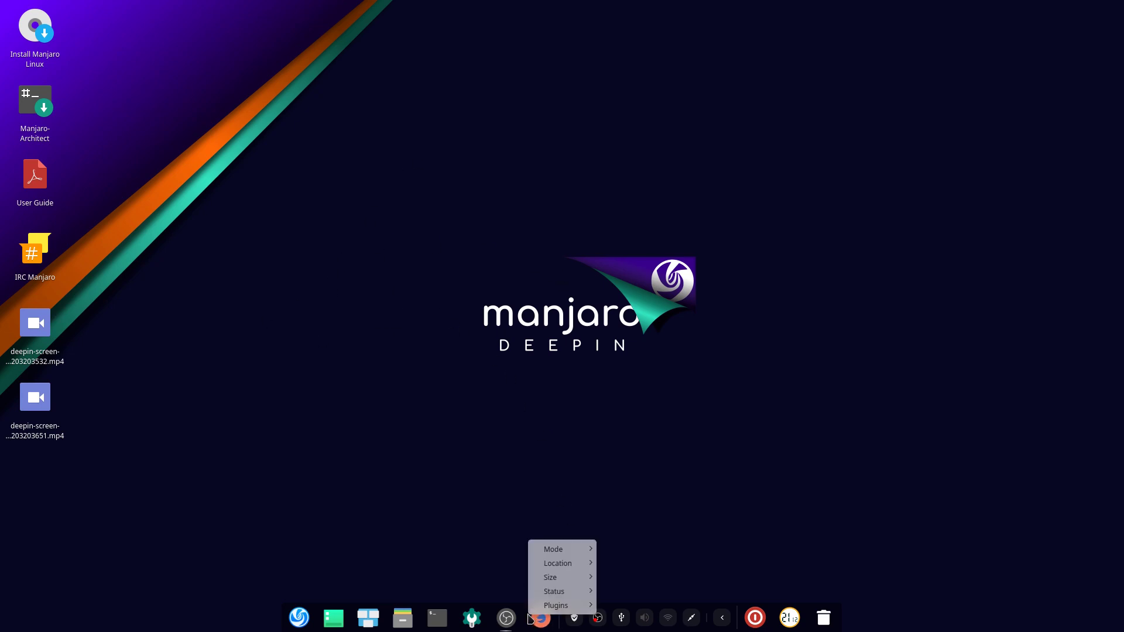
pyautogui.click(367, 437)
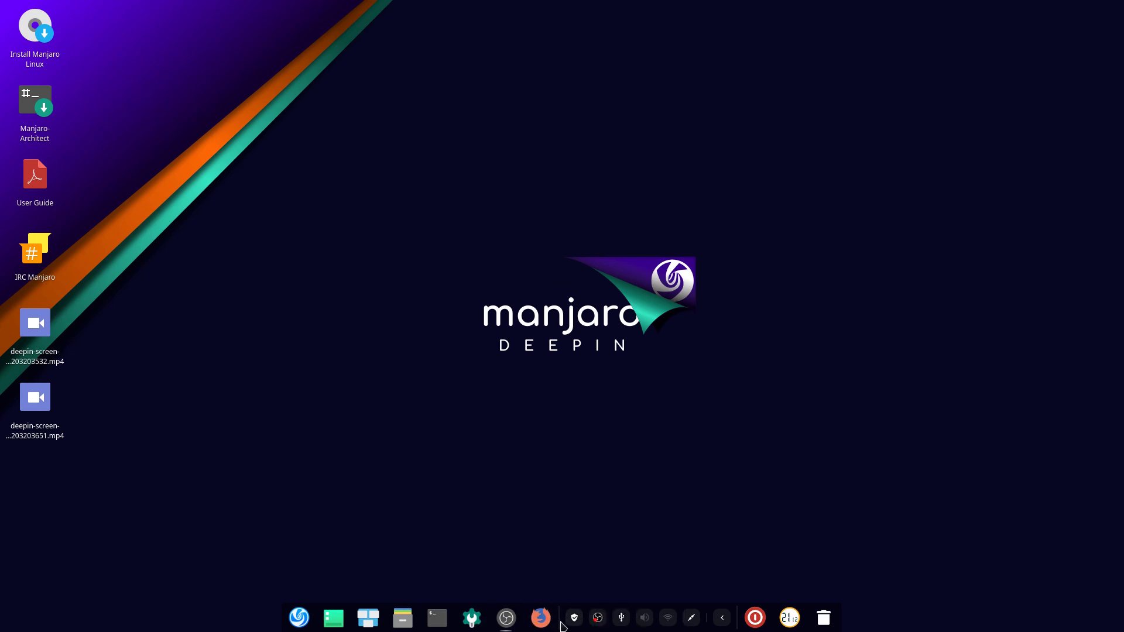
pyautogui.rightClick(530, 618)
pyautogui.moveTo(553, 597)
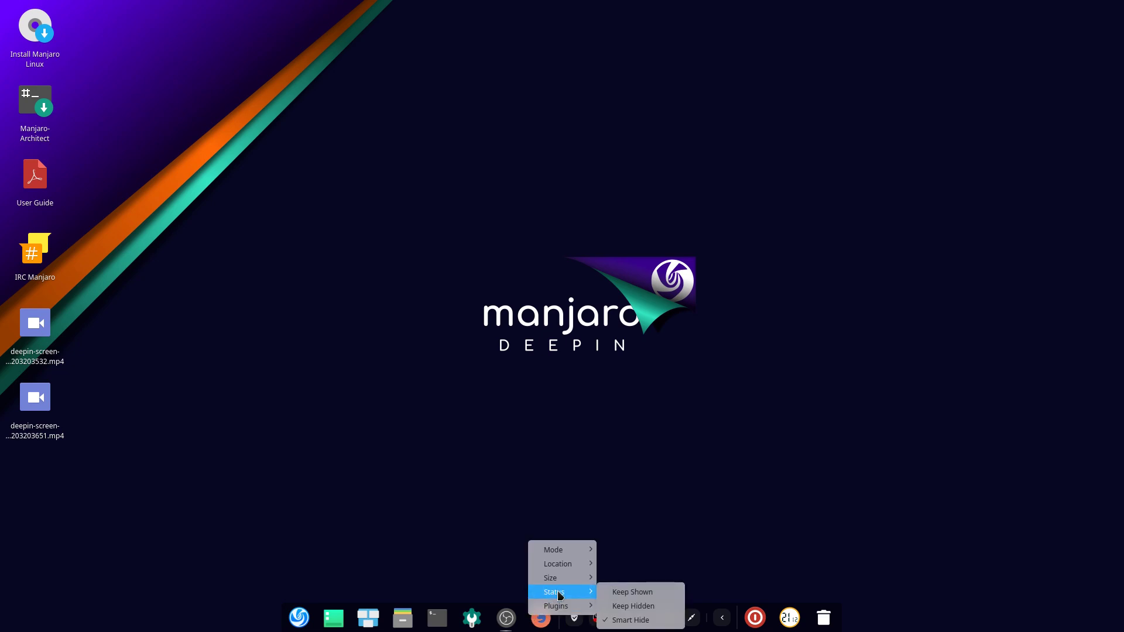
pyautogui.moveTo(579, 566)
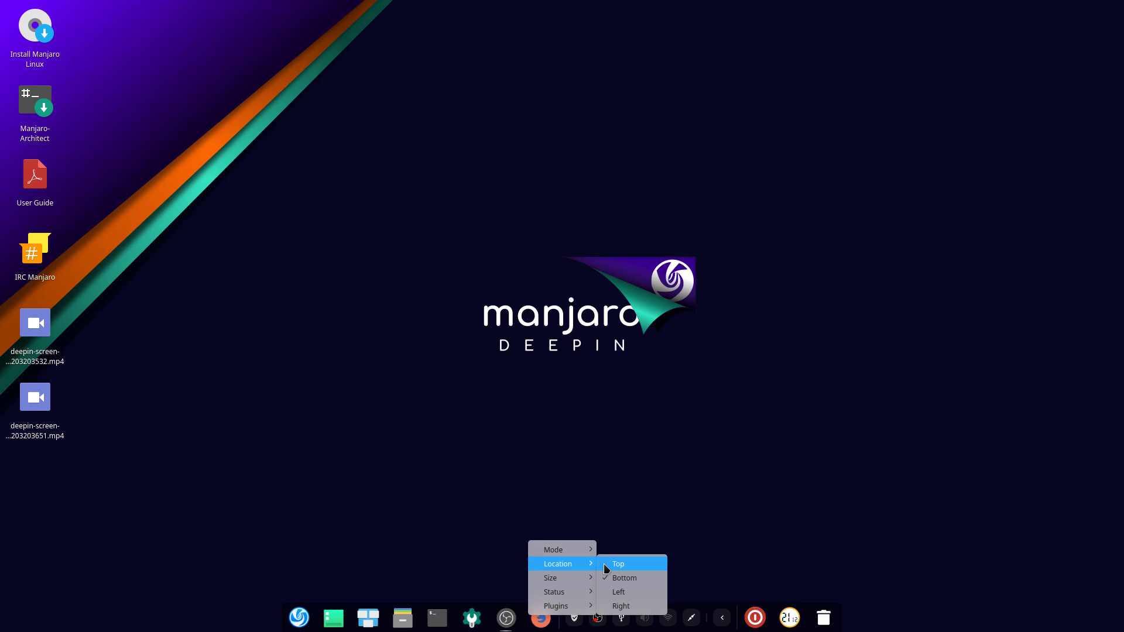
pyautogui.click(620, 587)
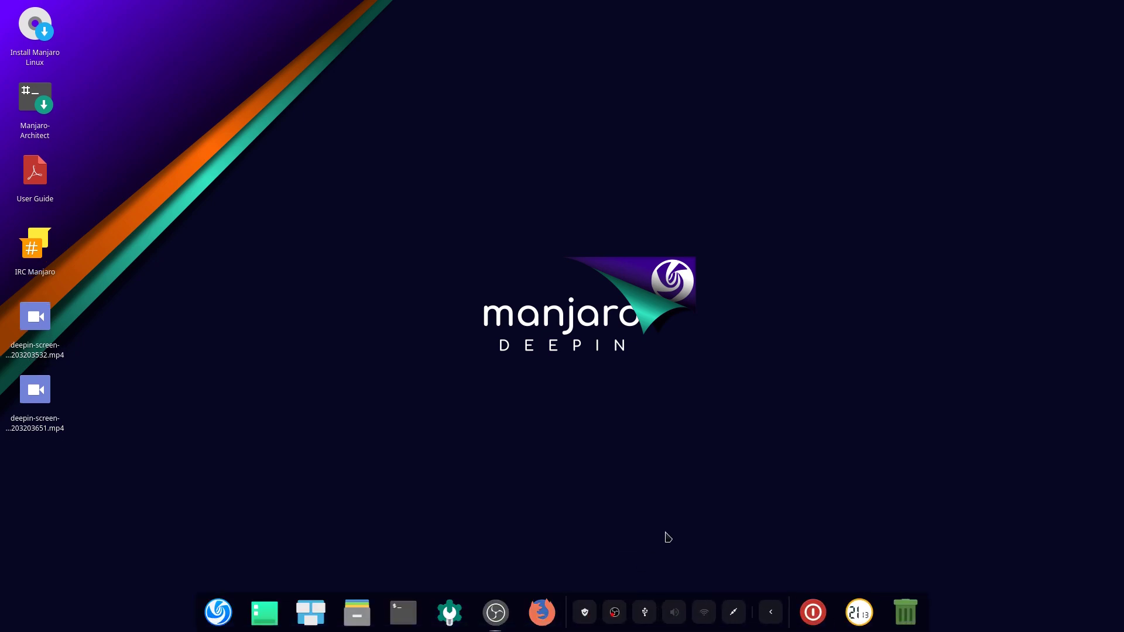
pyautogui.rightClick(475, 618)
pyautogui.moveTo(510, 603)
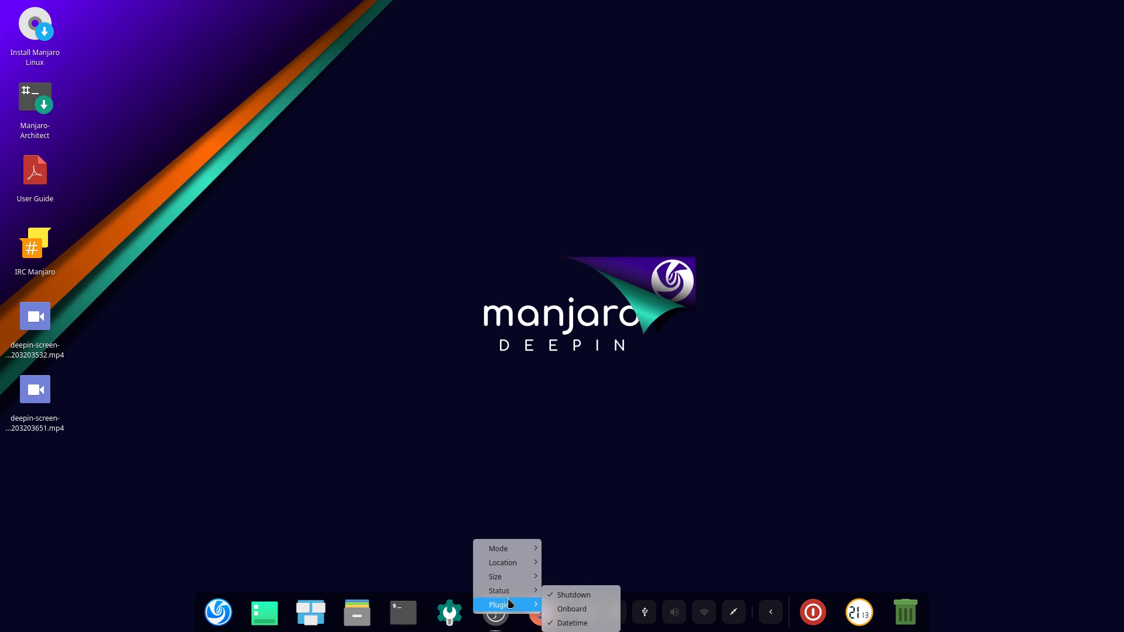
pyautogui.click(714, 482)
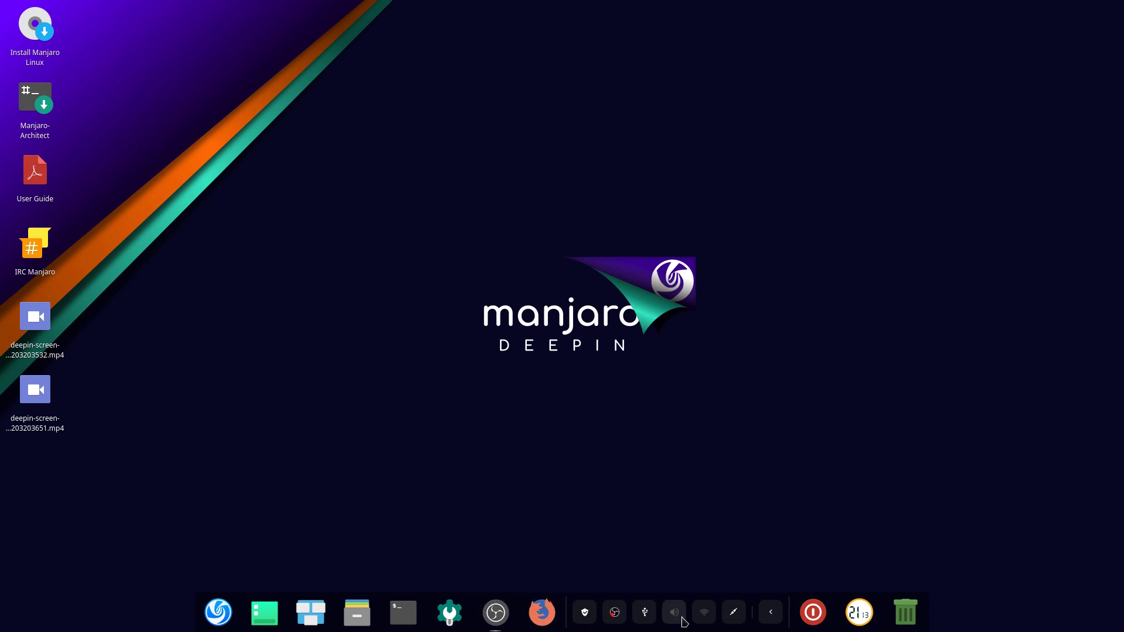
# Fold the tray icons into one button and expand them again several times.
pyautogui.click(766, 617)
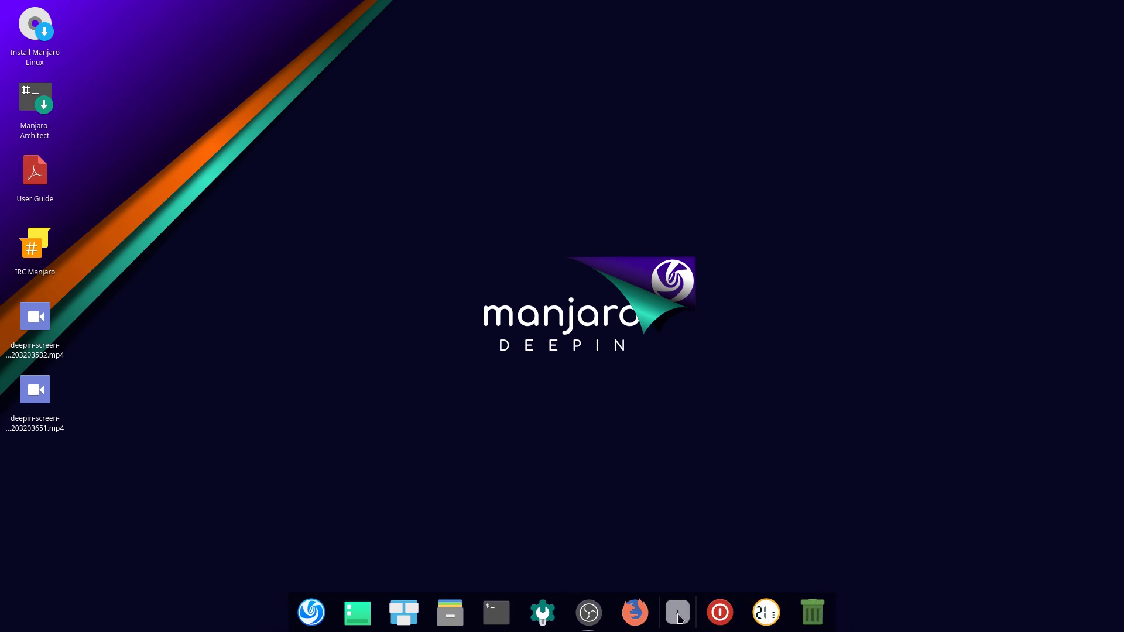
pyautogui.click(678, 616)
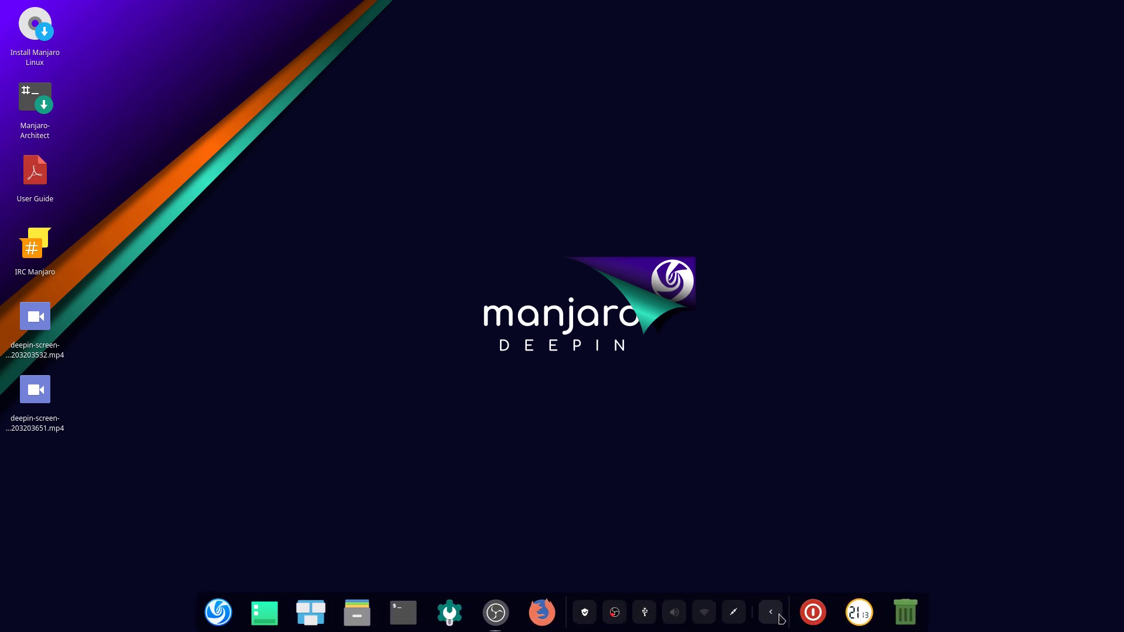
pyautogui.click(779, 615)
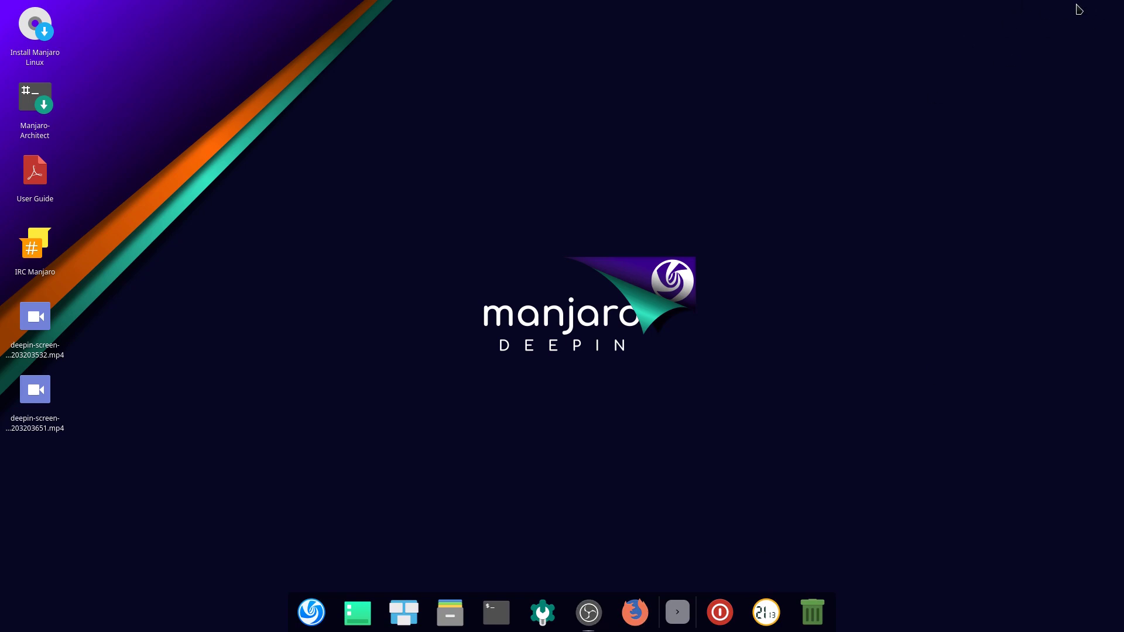
pyautogui.click(679, 612)
pyautogui.click(682, 615)
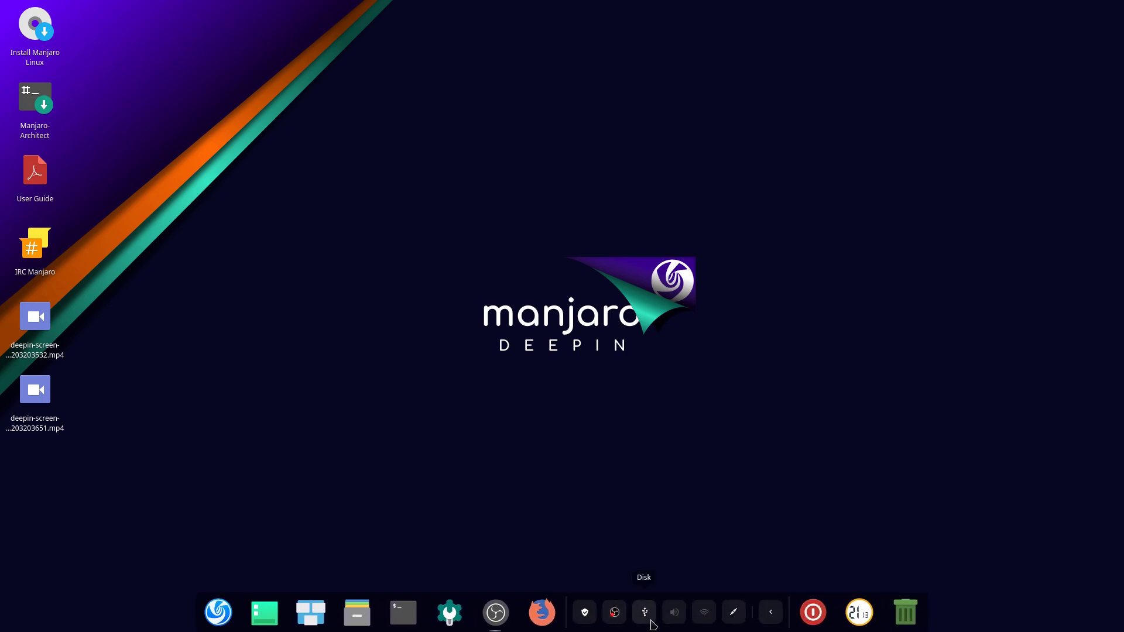
pyautogui.rightClick(570, 609)
pyautogui.moveTo(620, 564)
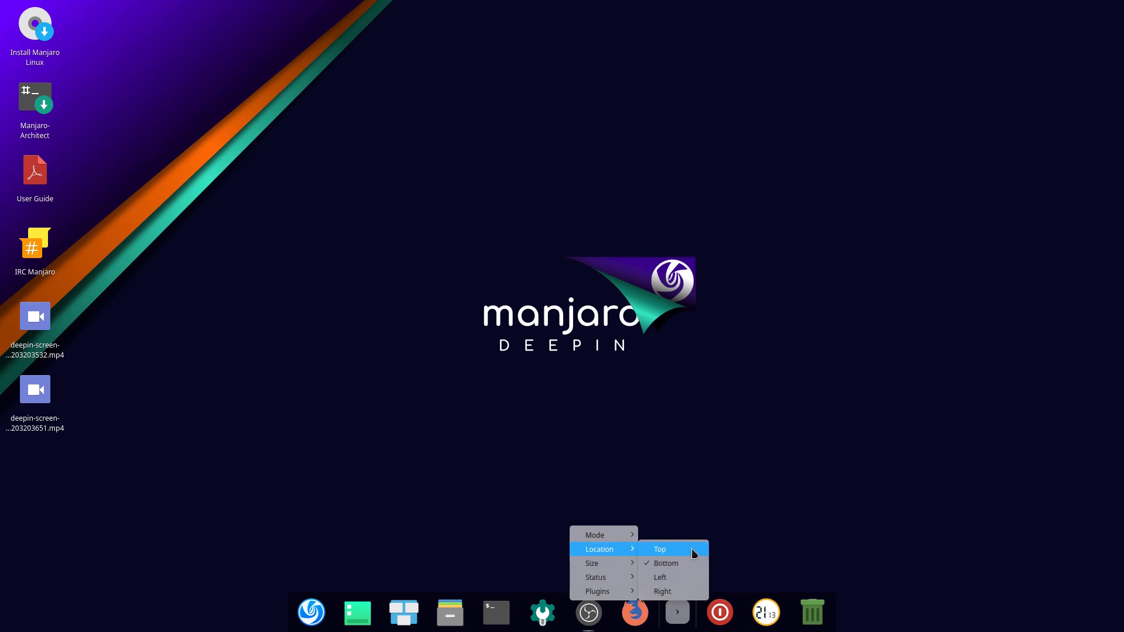
# Move the dock to the top of the screen, then reopen its Location options to move it left.
pyautogui.click(693, 553)
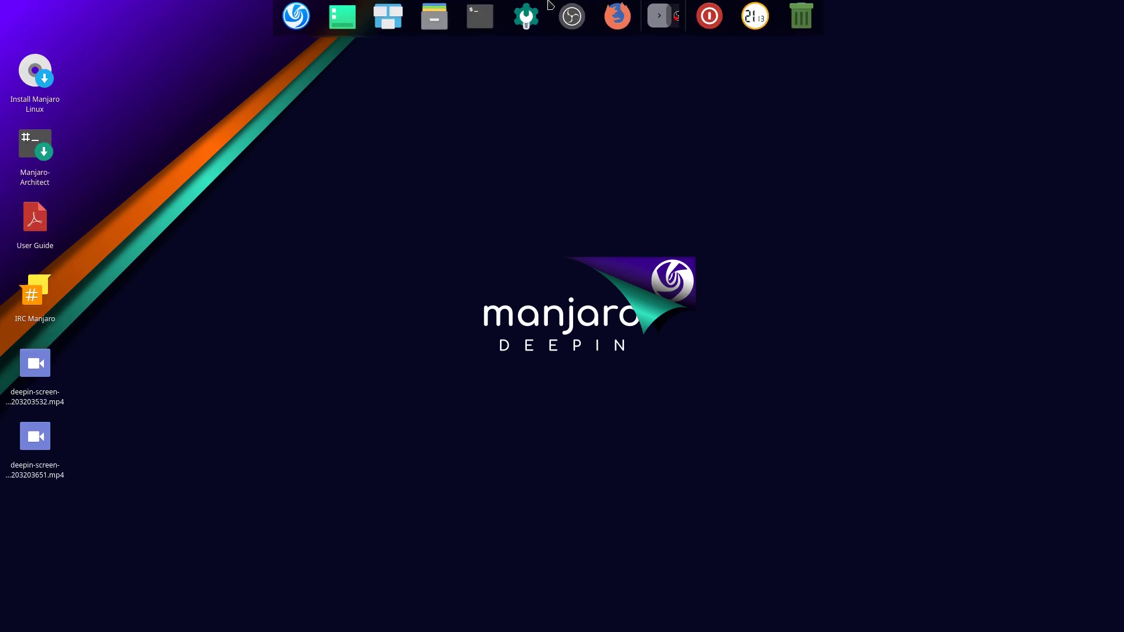
pyautogui.rightClick(509, 20)
pyautogui.moveTo(543, 57)
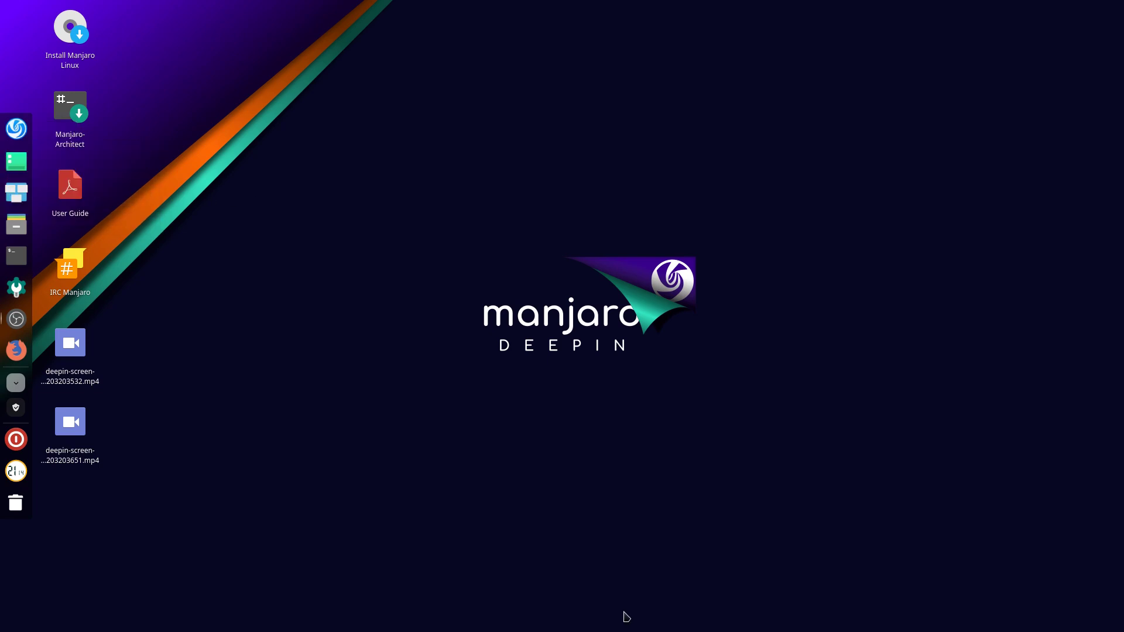
pyautogui.rightClick(727, 349)
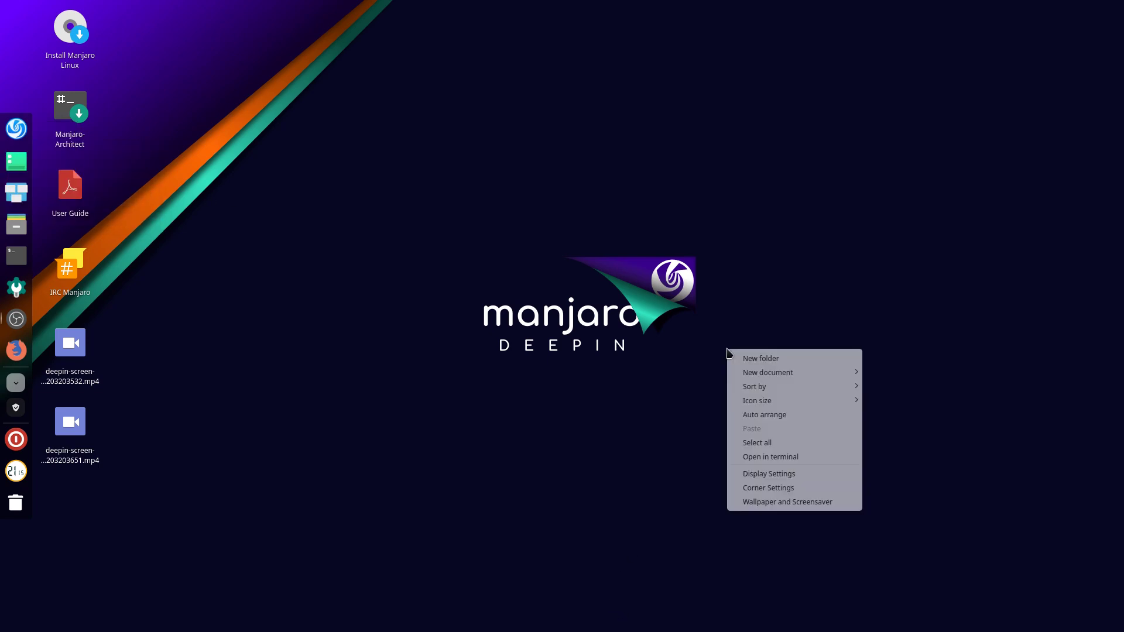
pyautogui.click(783, 474)
pyautogui.scroll(-3, 987, 363)
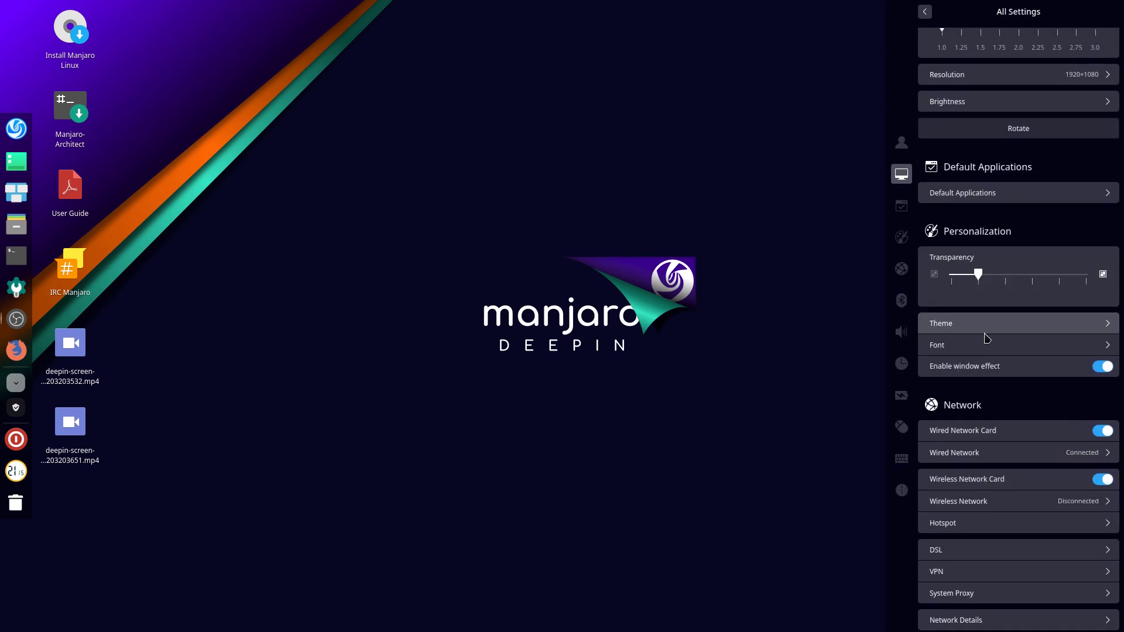
pyautogui.scroll(-15, 990, 436)
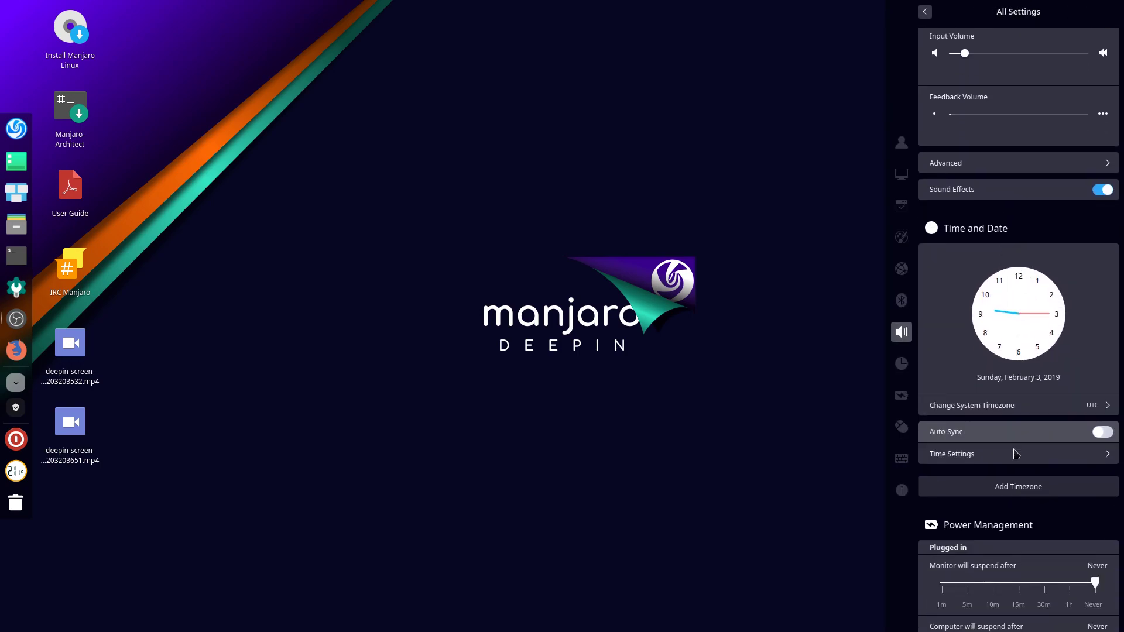
pyautogui.scroll(-10, 1009, 473)
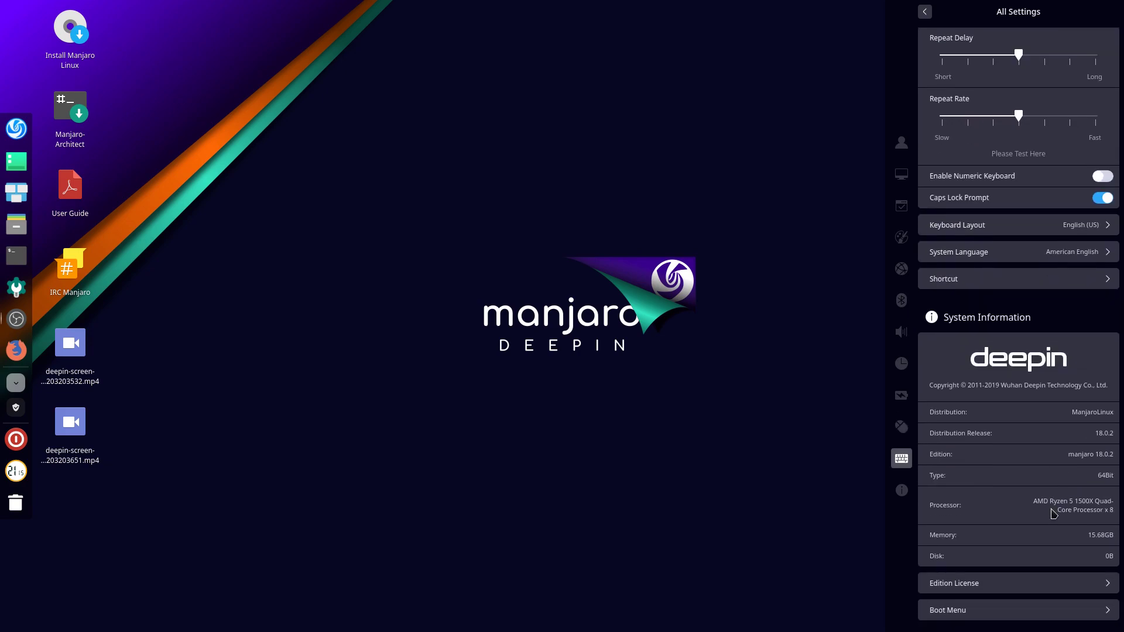
pyautogui.click(600, 437)
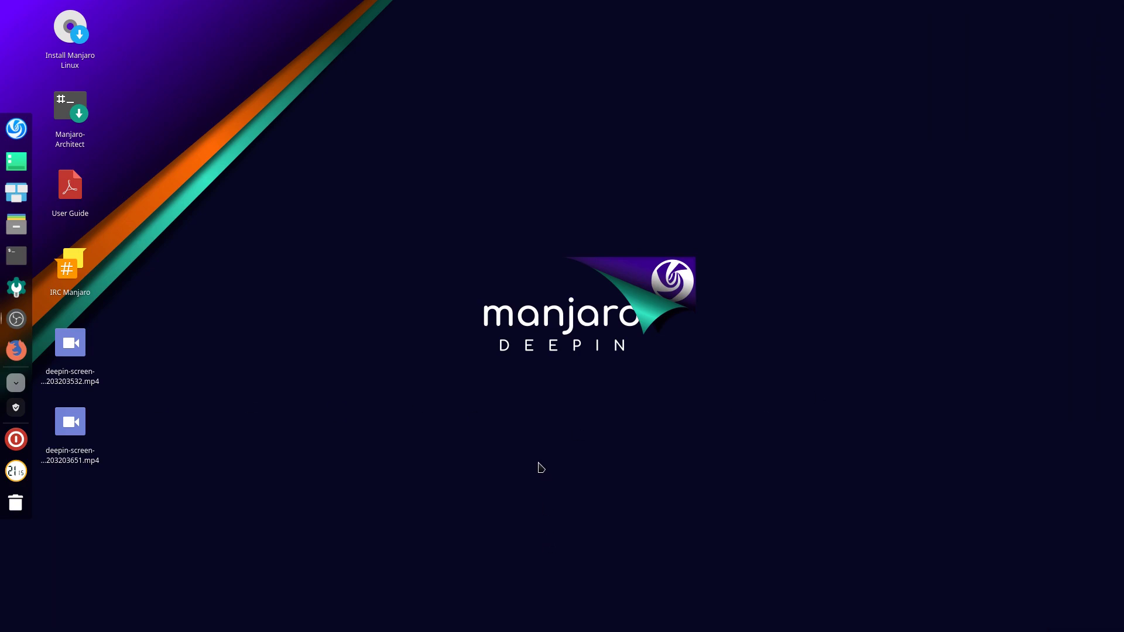